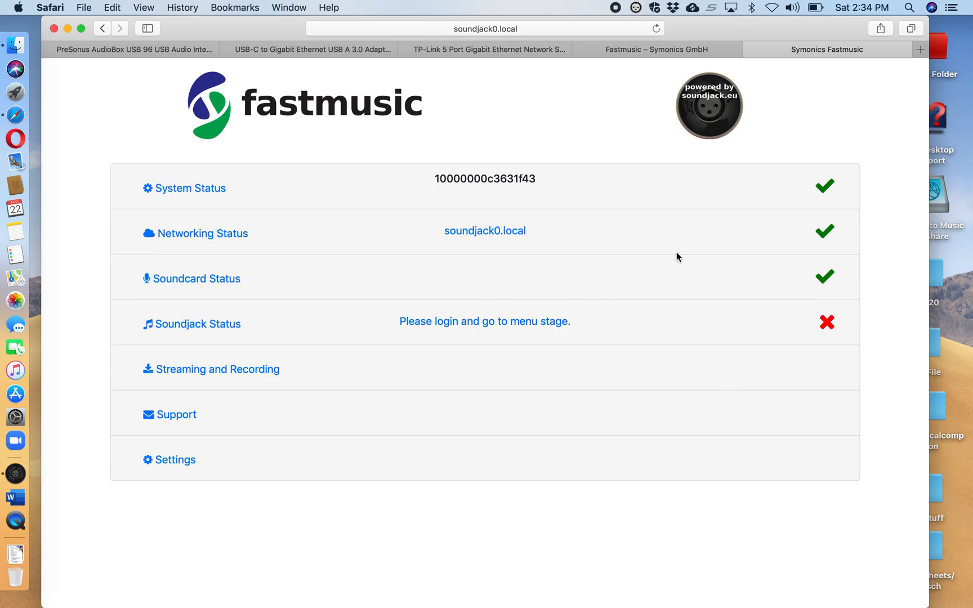
Step: Examine the Fastmusic box features on the Symonics product page and bring up the picture of its rear connectors
{"action": "left_click", "coordinate": [649, 51]}
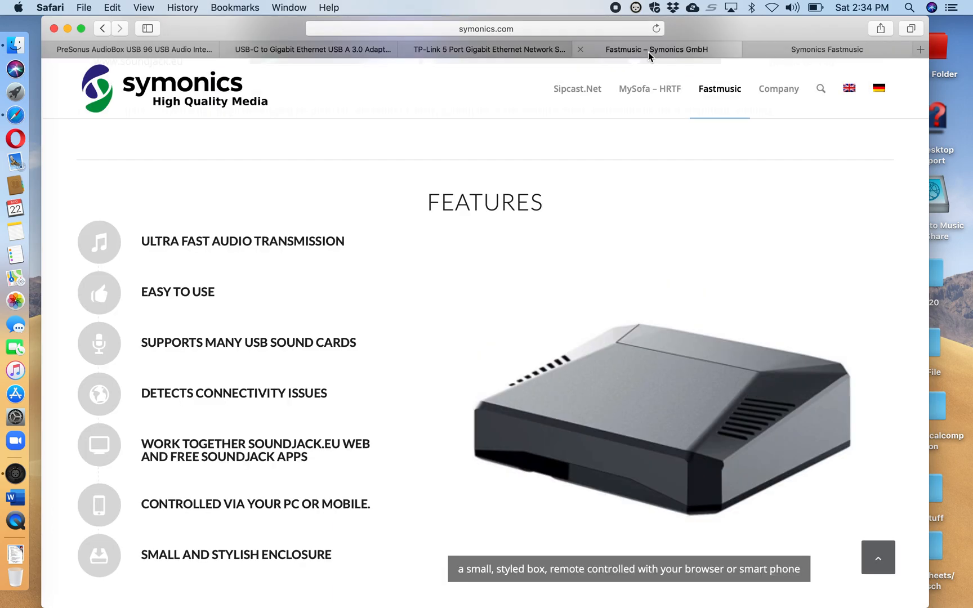
{"action": "scroll", "coordinate": [665, 254], "scroll_direction": "down", "scroll_amount": 2}
{"action": "scroll", "coordinate": [664, 255], "scroll_direction": "down", "scroll_amount": 2}
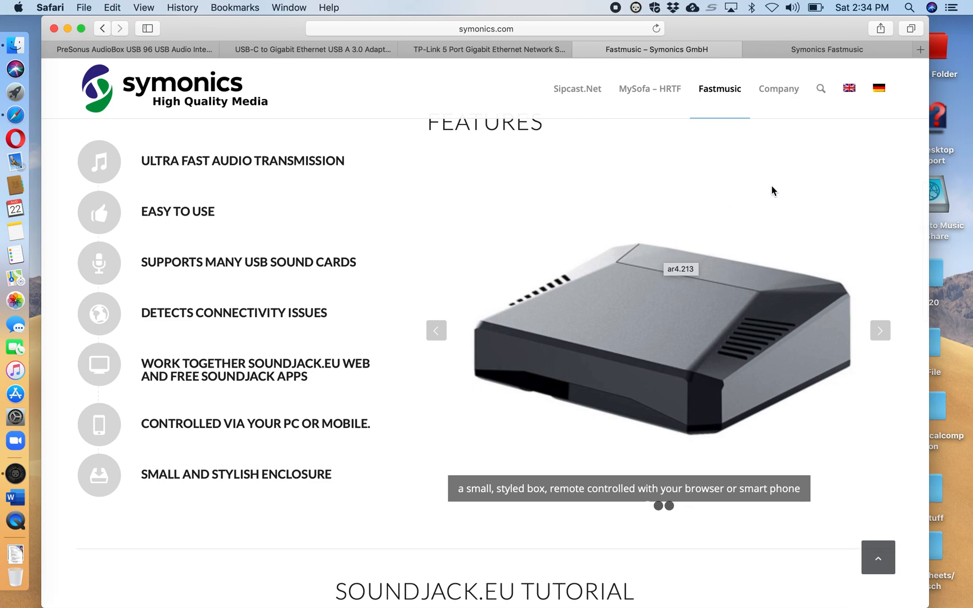
{"action": "scroll", "coordinate": [772, 187], "scroll_direction": "down", "scroll_amount": 1}
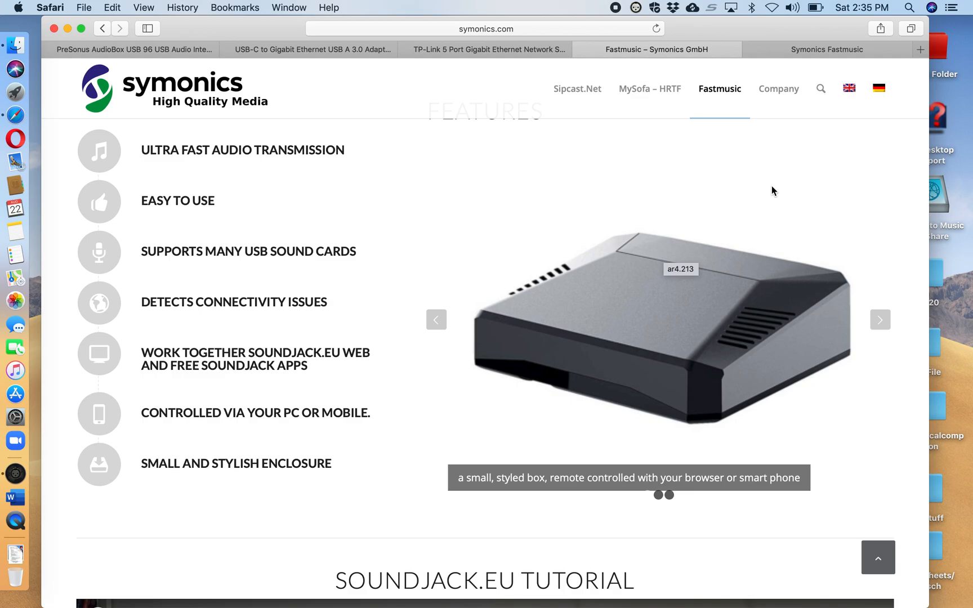
{"action": "scroll", "coordinate": [771, 190], "scroll_direction": "down", "scroll_amount": 1}
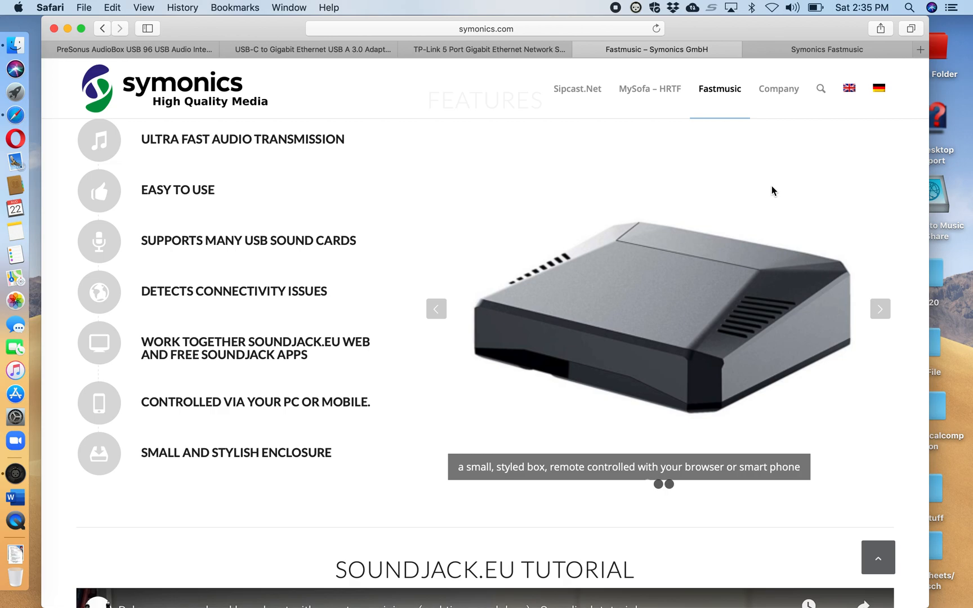
{"action": "scroll", "coordinate": [772, 186], "scroll_direction": "down", "scroll_amount": 1}
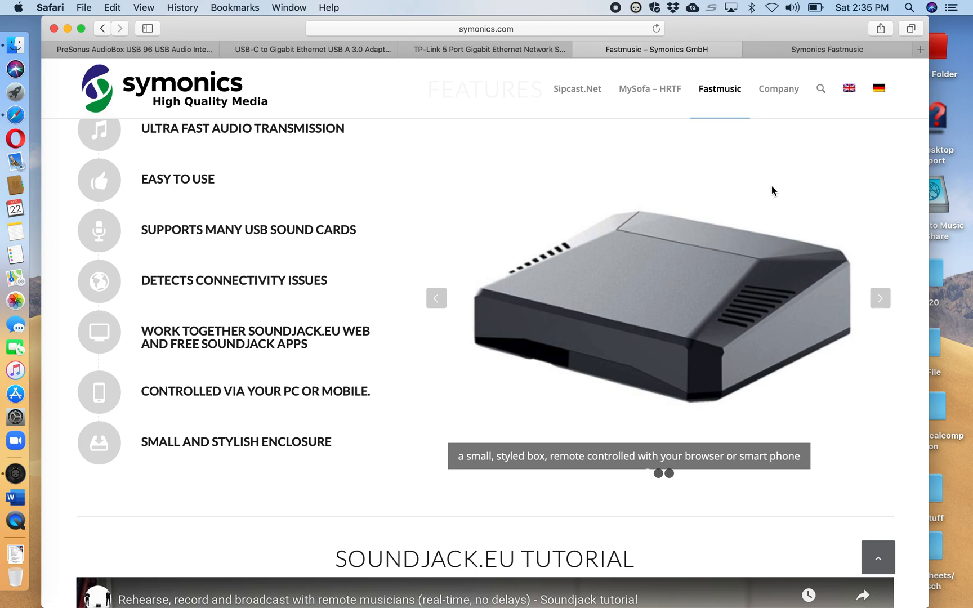
{"action": "scroll", "coordinate": [772, 186], "scroll_direction": "down", "scroll_amount": 1}
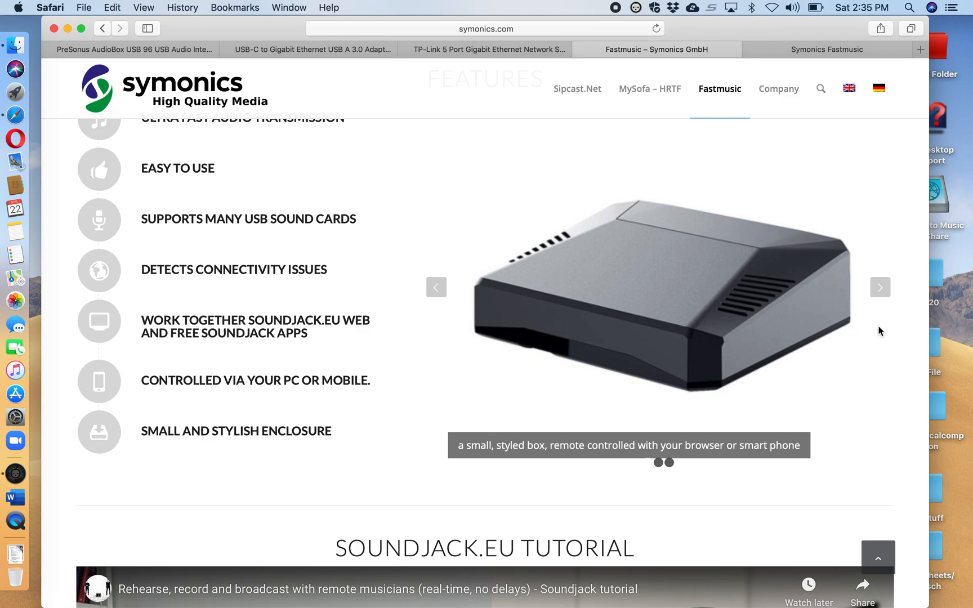
{"action": "left_click", "coordinate": [881, 290]}
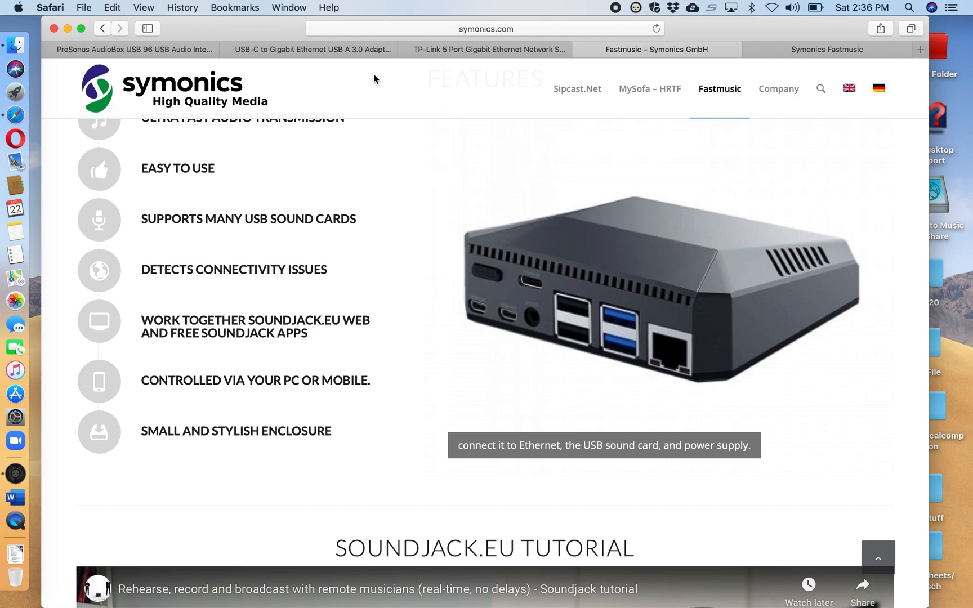
Step: Compare the PreSonus AudioBox USB 96 pictures with the Fastmusic box's rear ports, returning to the box's front picture
{"action": "left_click", "coordinate": [146, 50]}
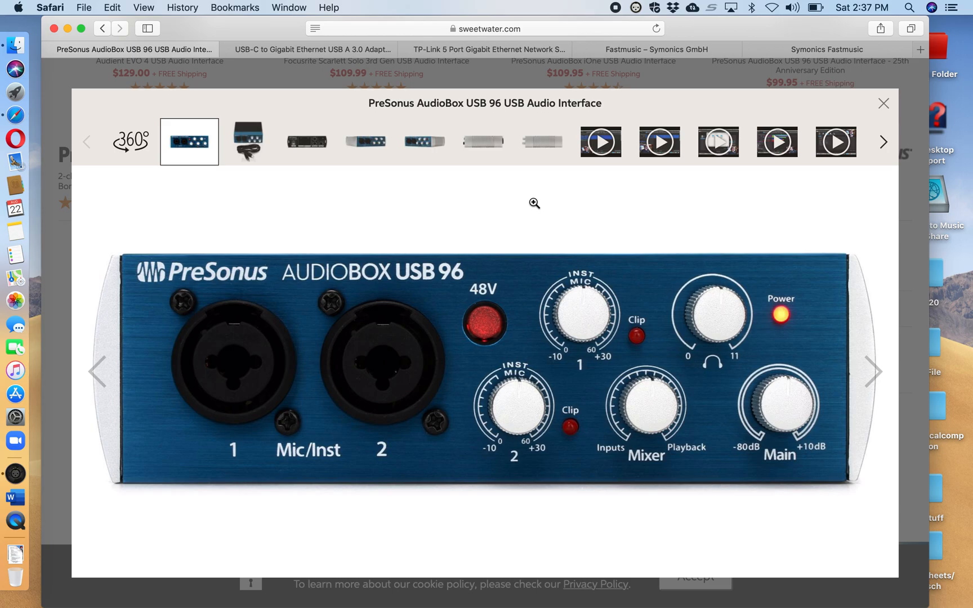
{"action": "left_click", "coordinate": [639, 52]}
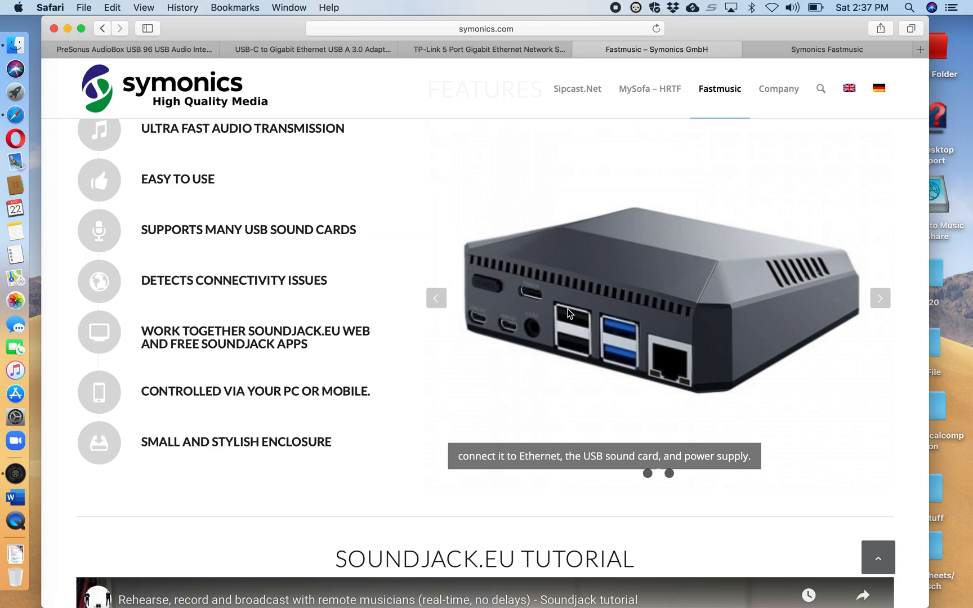
{"action": "scroll", "coordinate": [576, 330], "scroll_direction": "down", "scroll_amount": 1}
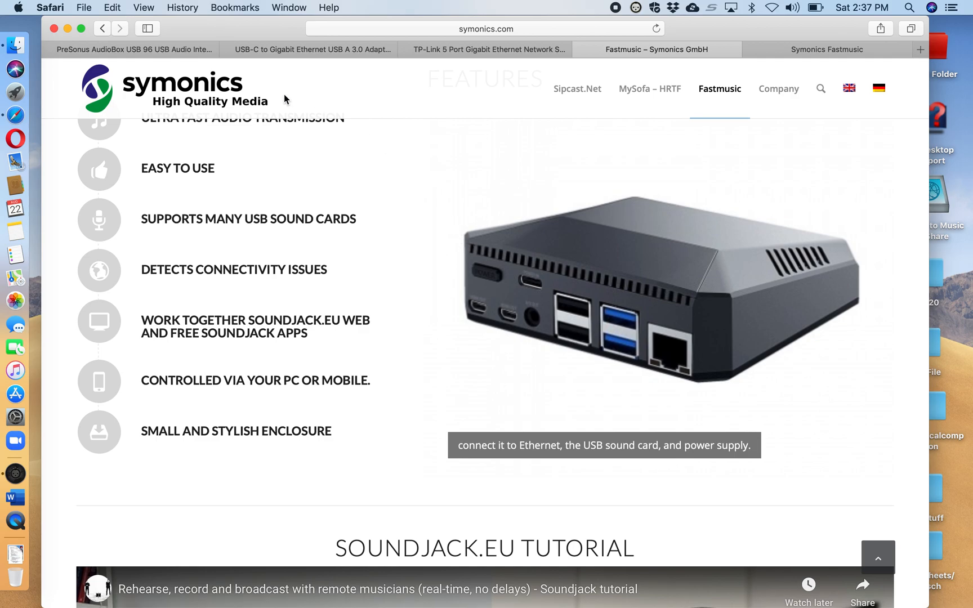
{"action": "left_click", "coordinate": [180, 47]}
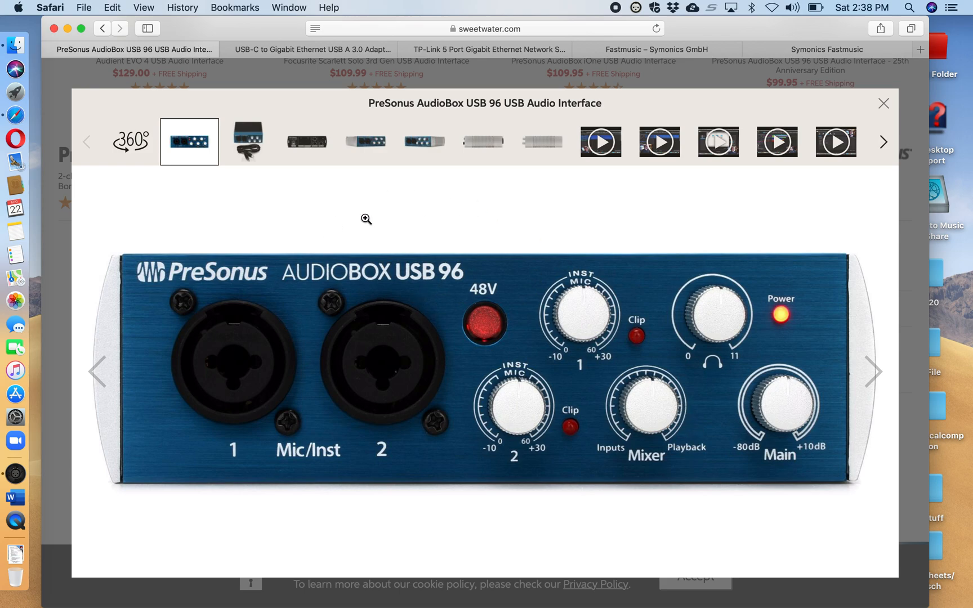
{"action": "left_click", "coordinate": [655, 53]}
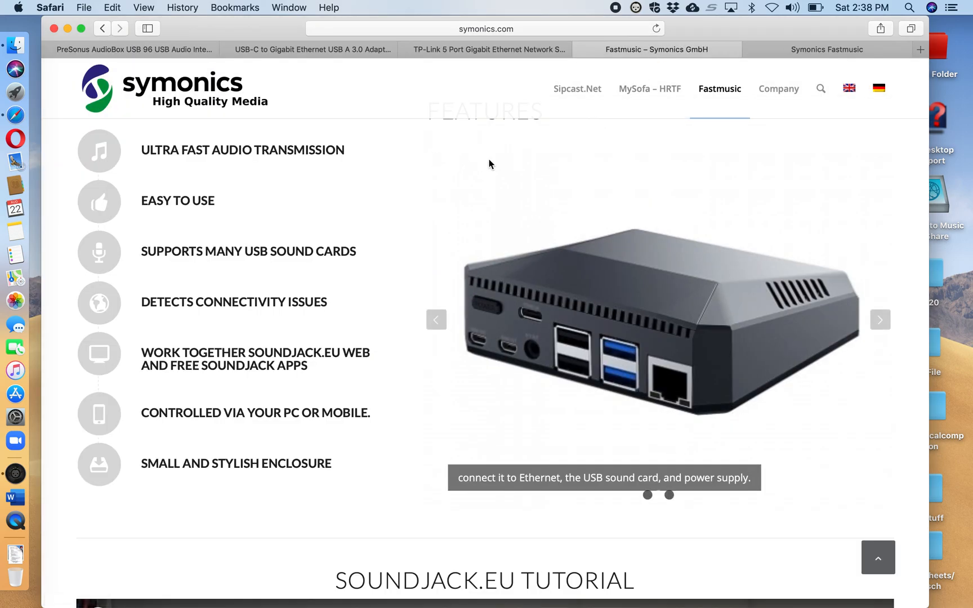
{"action": "left_click", "coordinate": [434, 320]}
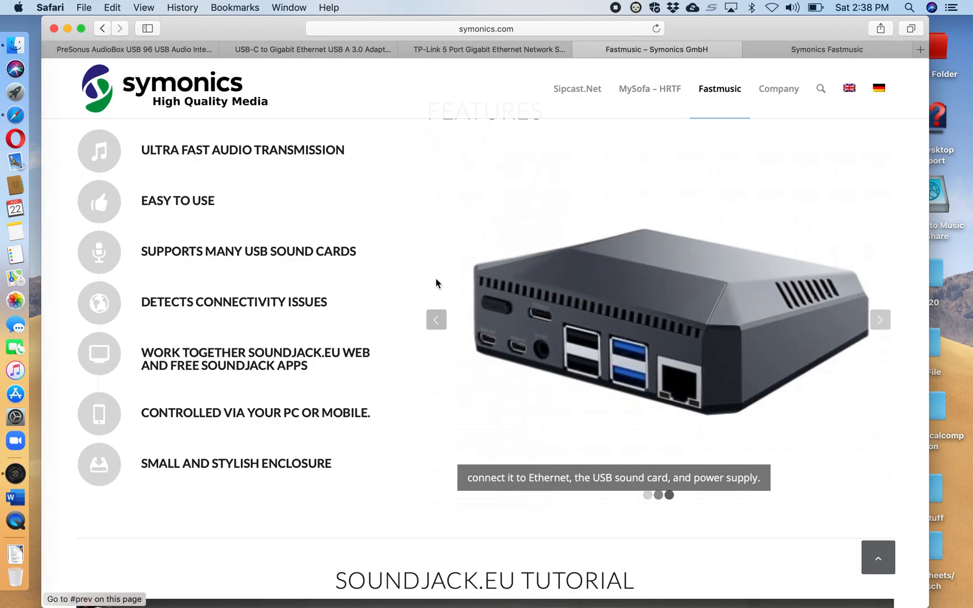
{"action": "scroll", "coordinate": [469, 134], "scroll_direction": "down", "scroll_amount": 1}
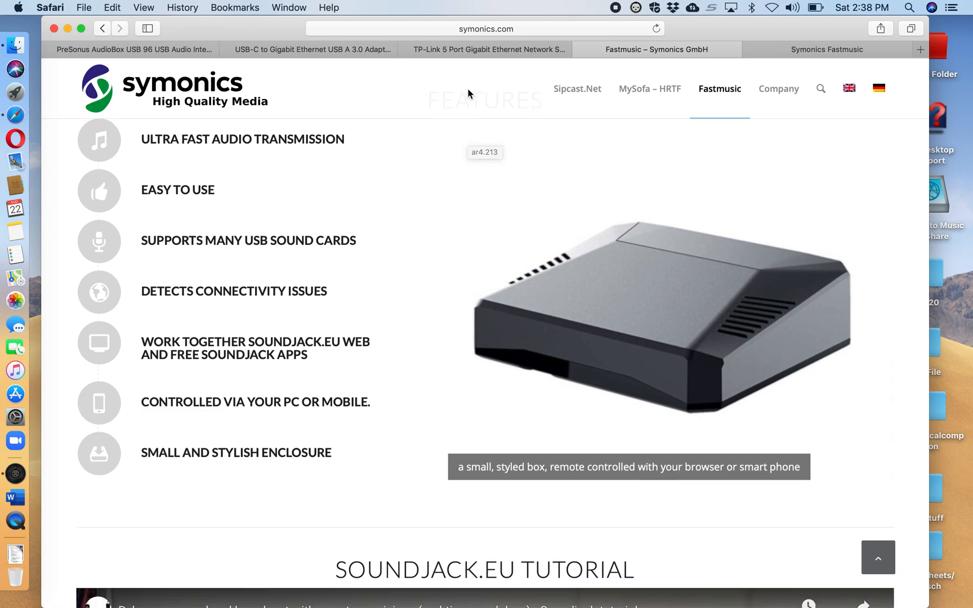
Step: Review the System Status parameters on the Fastmusic device page at soundjack0.local, and collapse the section
{"action": "left_click", "coordinate": [817, 49]}
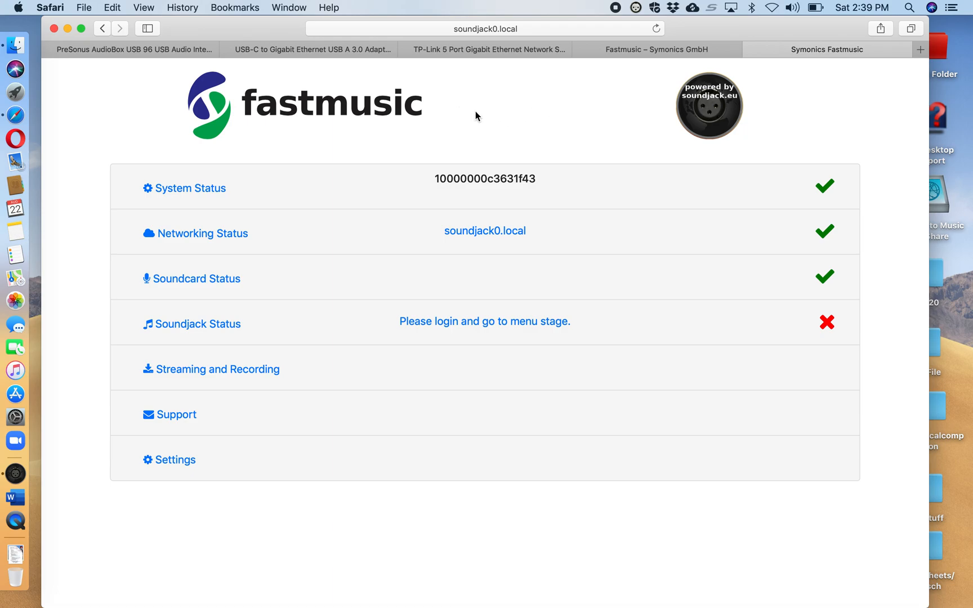
{"action": "left_click", "coordinate": [185, 189]}
{"action": "scroll", "coordinate": [292, 289], "scroll_direction": "down", "scroll_amount": 3}
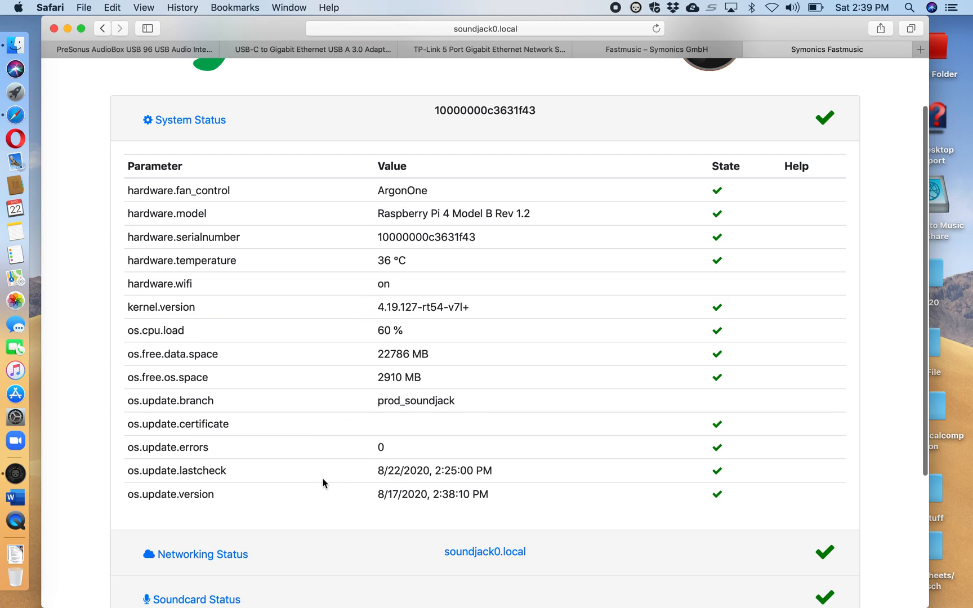
{"action": "scroll", "coordinate": [245, 499], "scroll_direction": "down", "scroll_amount": 2}
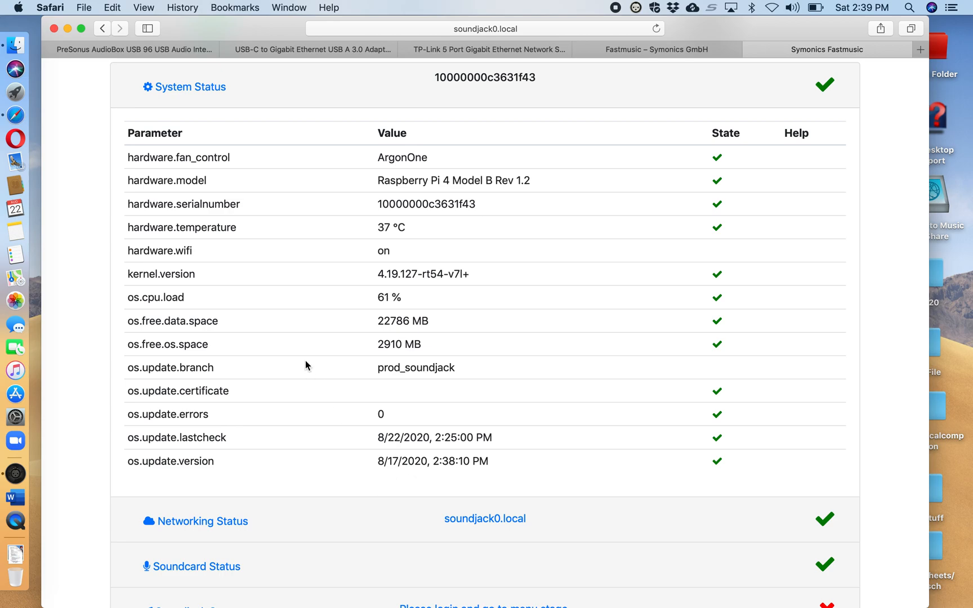
{"action": "left_click", "coordinate": [182, 86]}
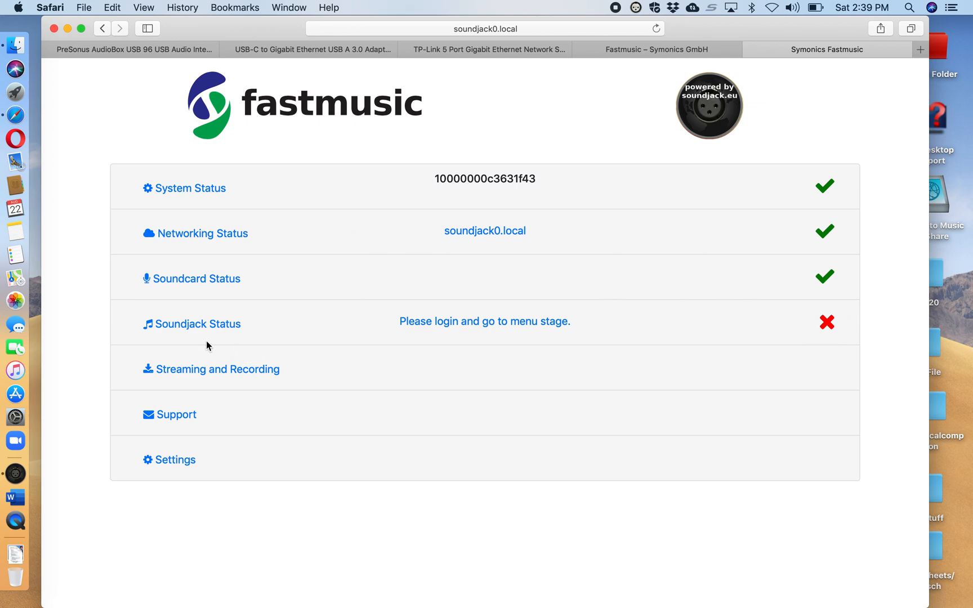
Step: Examine the Networking Status parameters and the round trip time graph, and collapse the section
{"action": "left_click", "coordinate": [180, 233]}
{"action": "scroll", "coordinate": [429, 332], "scroll_direction": "down", "scroll_amount": 1}
{"action": "scroll", "coordinate": [429, 333], "scroll_direction": "down", "scroll_amount": 10}
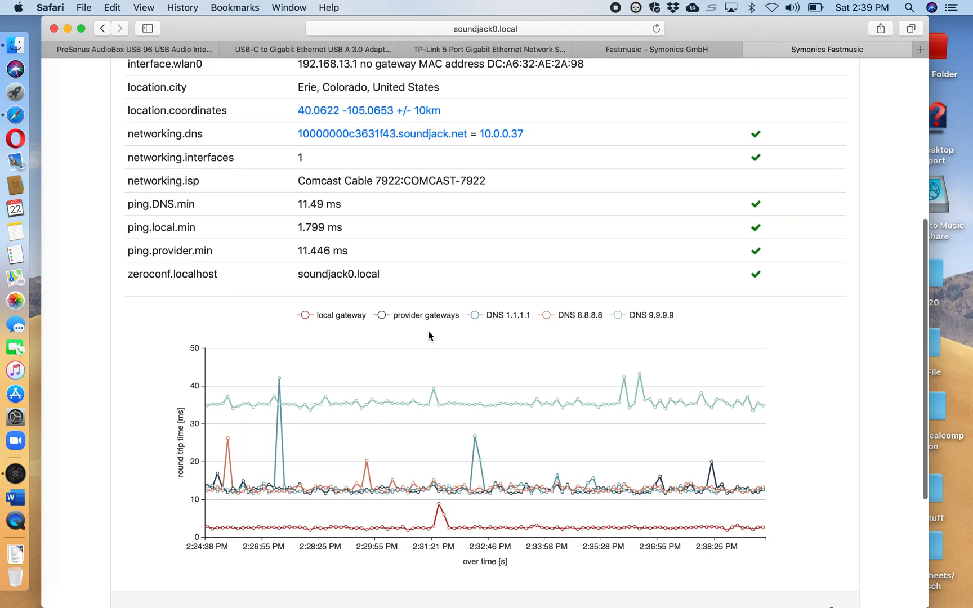
{"action": "scroll", "coordinate": [429, 336], "scroll_direction": "up", "scroll_amount": 4}
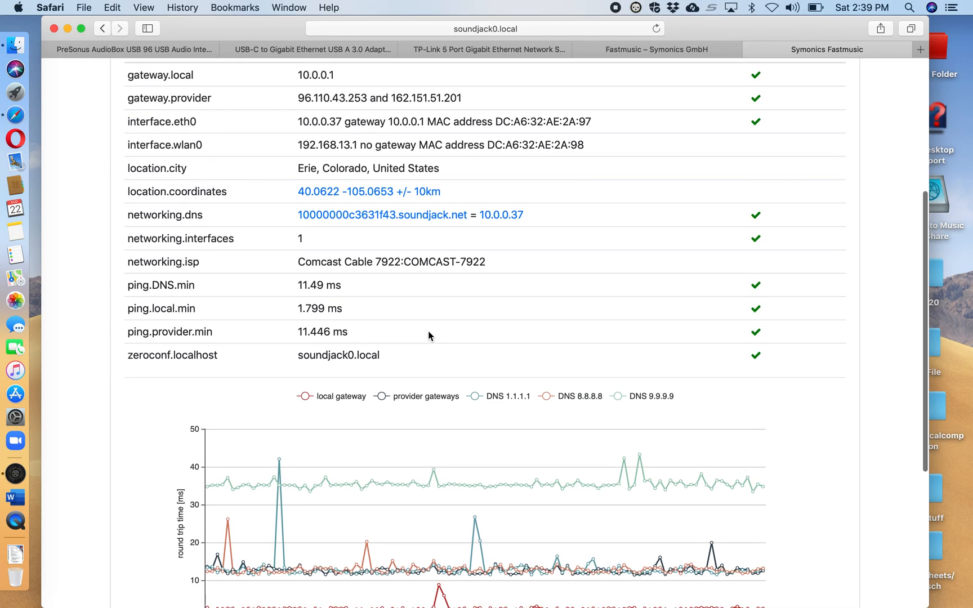
{"action": "scroll", "coordinate": [428, 336], "scroll_direction": "up", "scroll_amount": 2}
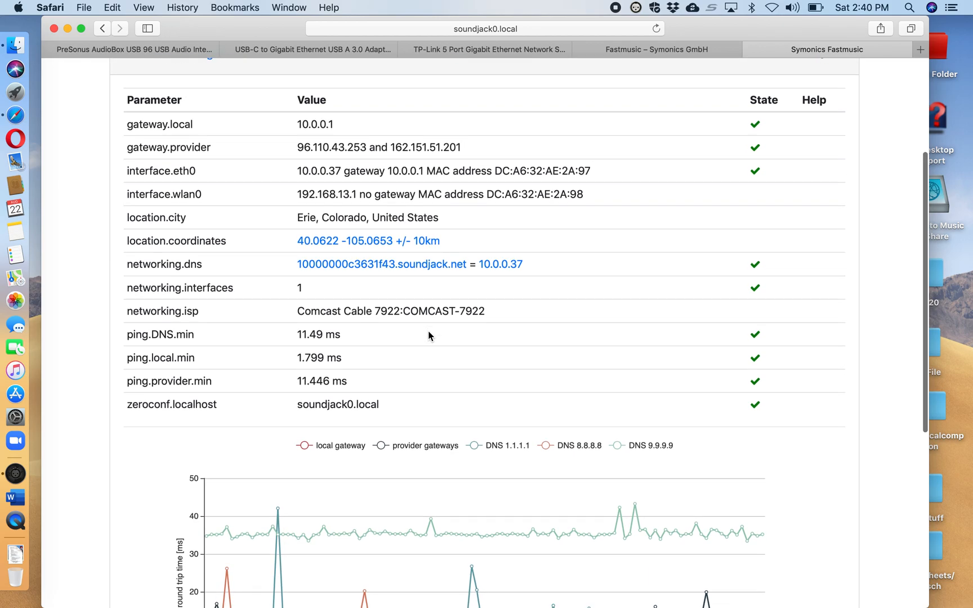
{"action": "scroll", "coordinate": [428, 336], "scroll_direction": "down", "scroll_amount": 1}
{"action": "scroll", "coordinate": [428, 336], "scroll_direction": "down", "scroll_amount": 5}
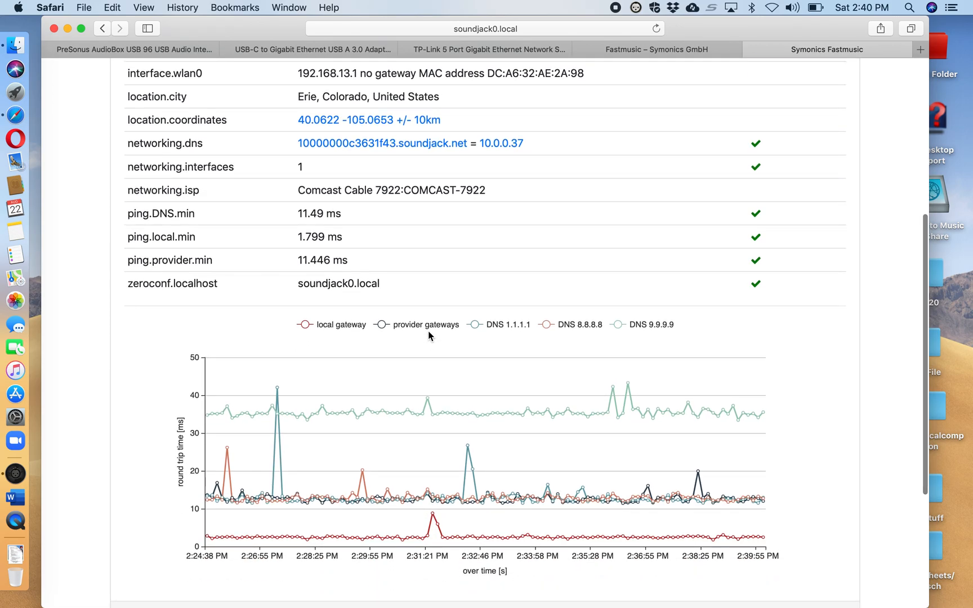
{"action": "scroll", "coordinate": [428, 335], "scroll_direction": "down", "scroll_amount": 4}
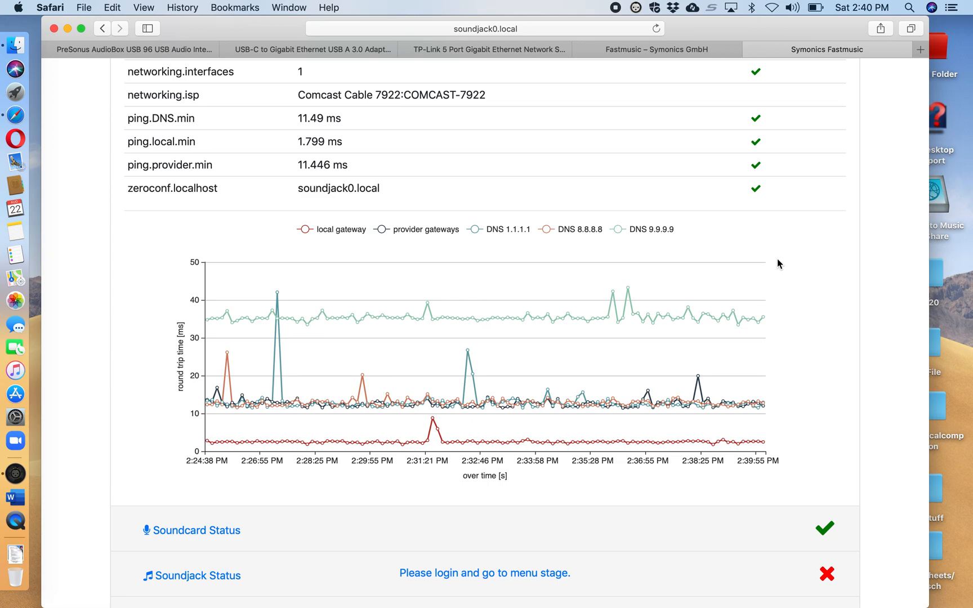
{"action": "scroll", "coordinate": [192, 246], "scroll_direction": "up", "scroll_amount": 10}
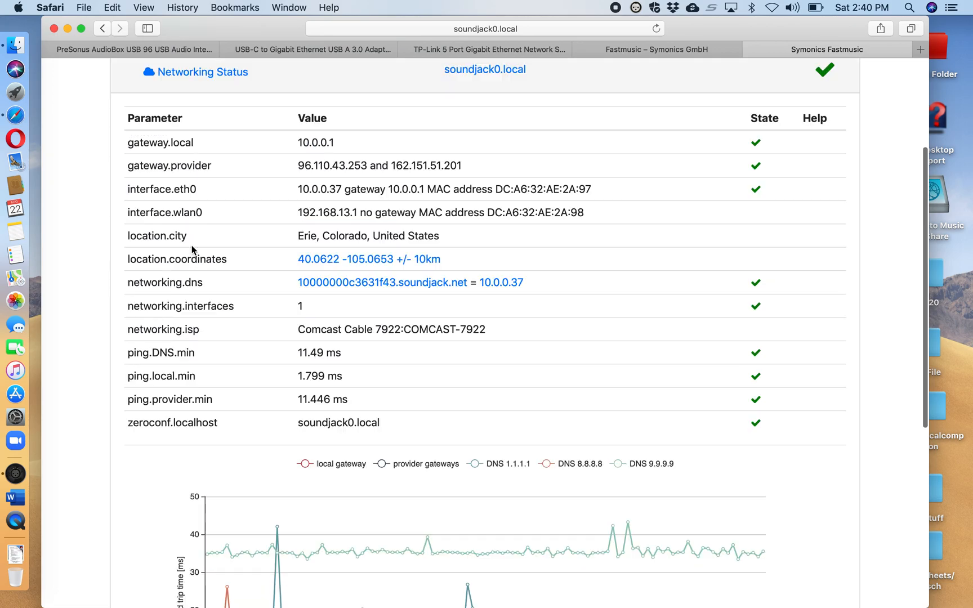
{"action": "scroll", "coordinate": [208, 164], "scroll_direction": "up", "scroll_amount": 3}
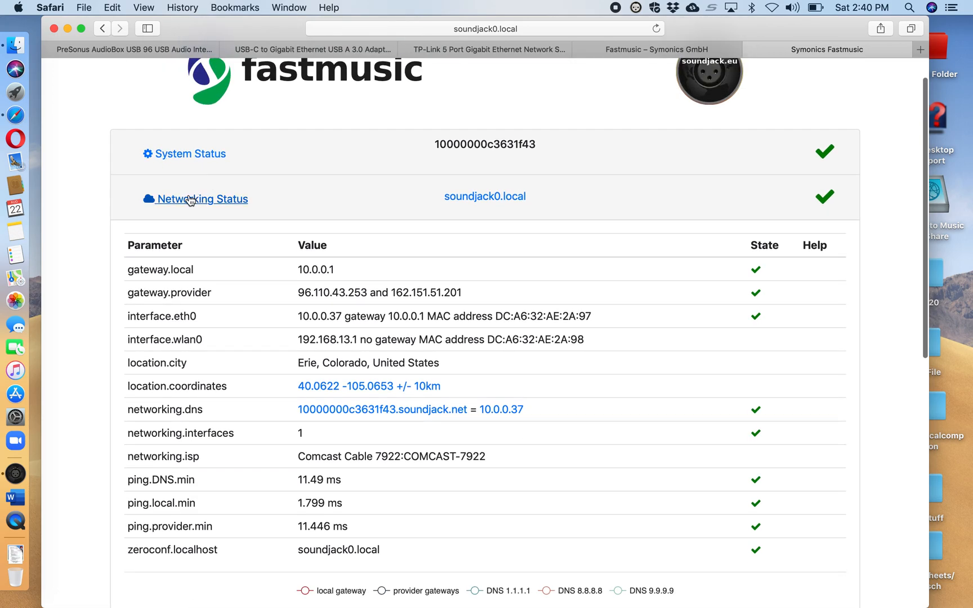
{"action": "left_click", "coordinate": [189, 197]}
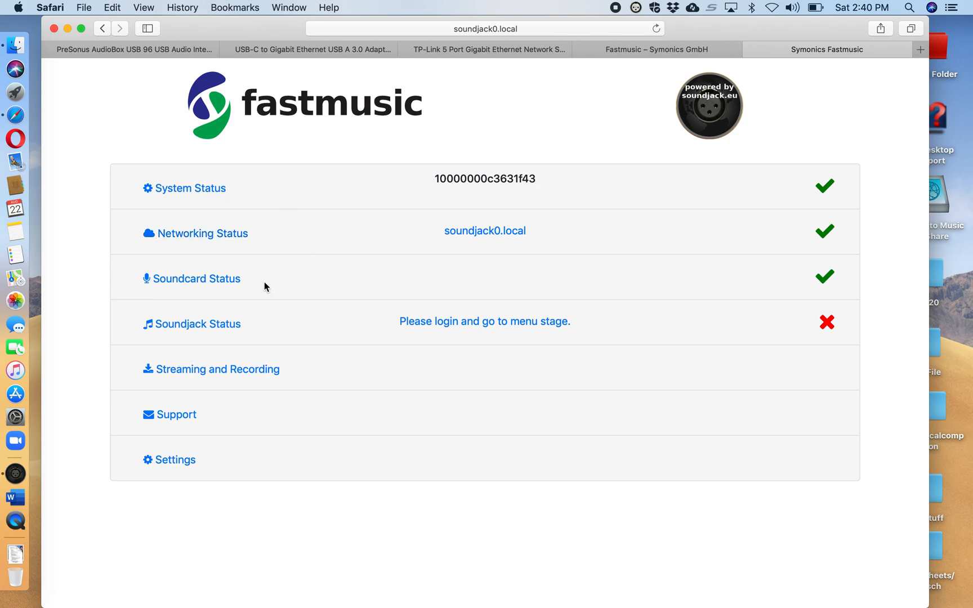
Step: Review the Soundcard Status details and examine the Wifi enabled option in the device settings
{"action": "left_click", "coordinate": [203, 279]}
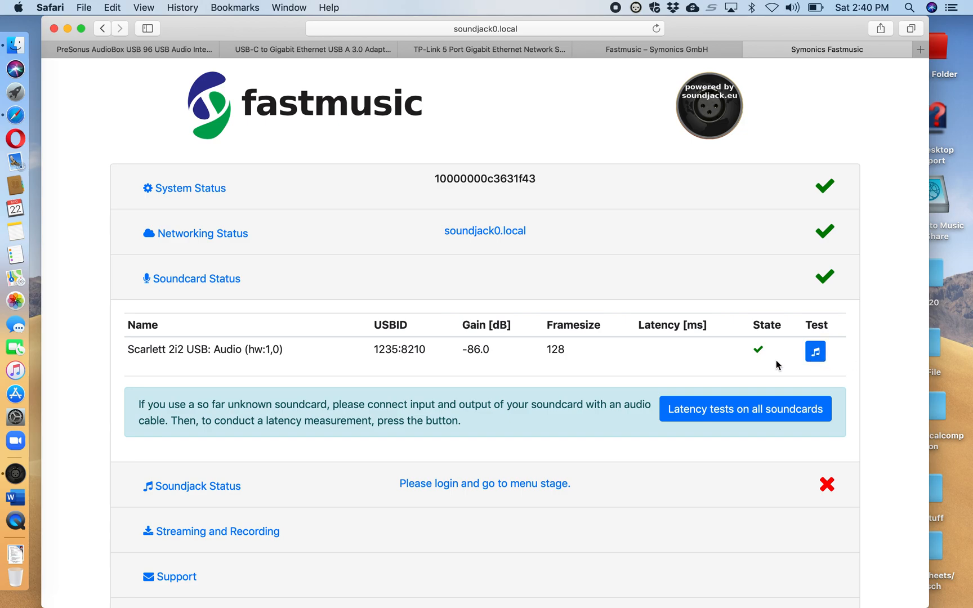
{"action": "left_click", "coordinate": [186, 280]}
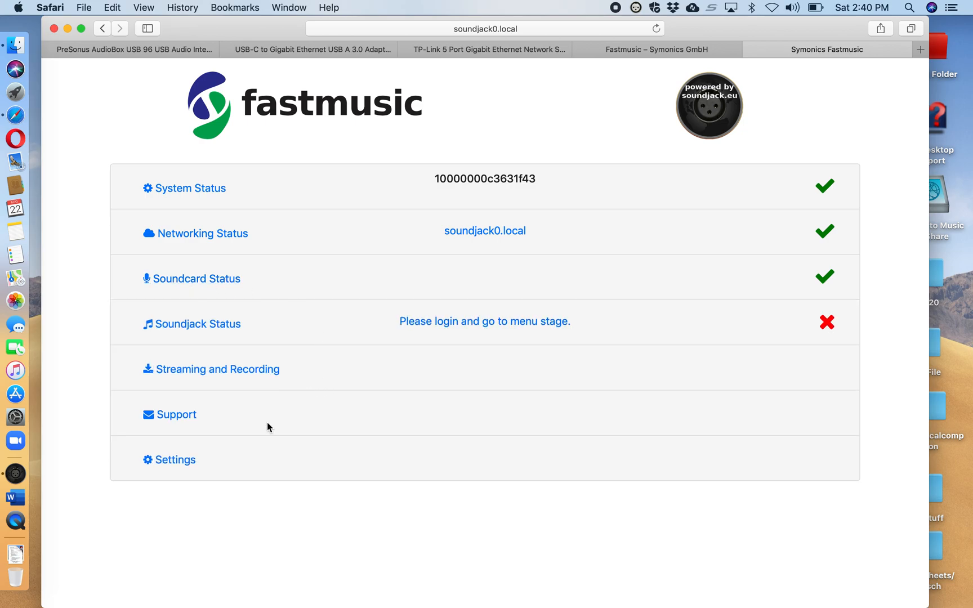
{"action": "left_click", "coordinate": [170, 464]}
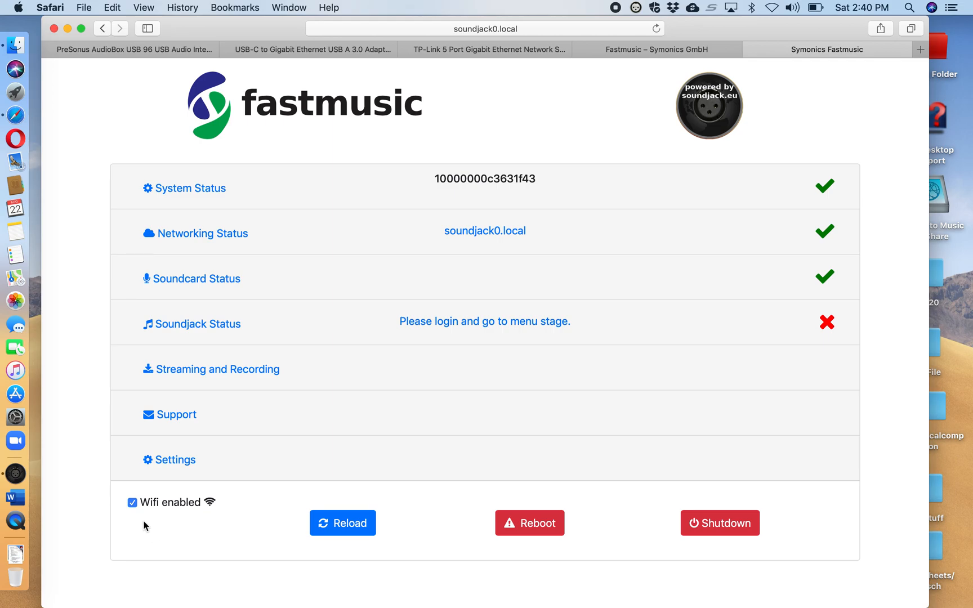
{"action": "left_click", "coordinate": [133, 504]}
{"action": "left_click", "coordinate": [132, 503]}
Step: Check the Mac's connections in the Network preferences and close the window
{"action": "left_click", "coordinate": [771, 7]}
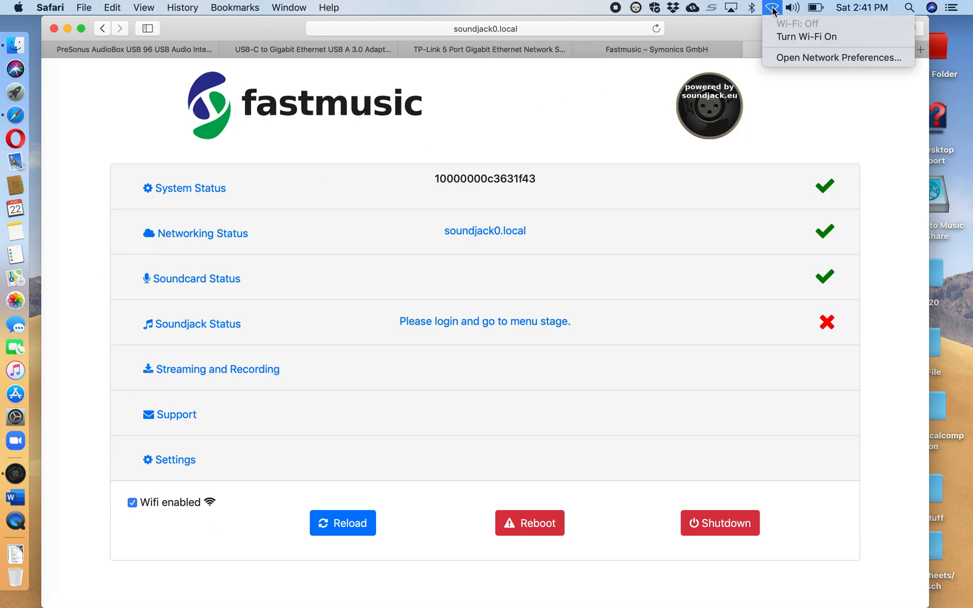
{"action": "left_click", "coordinate": [794, 57]}
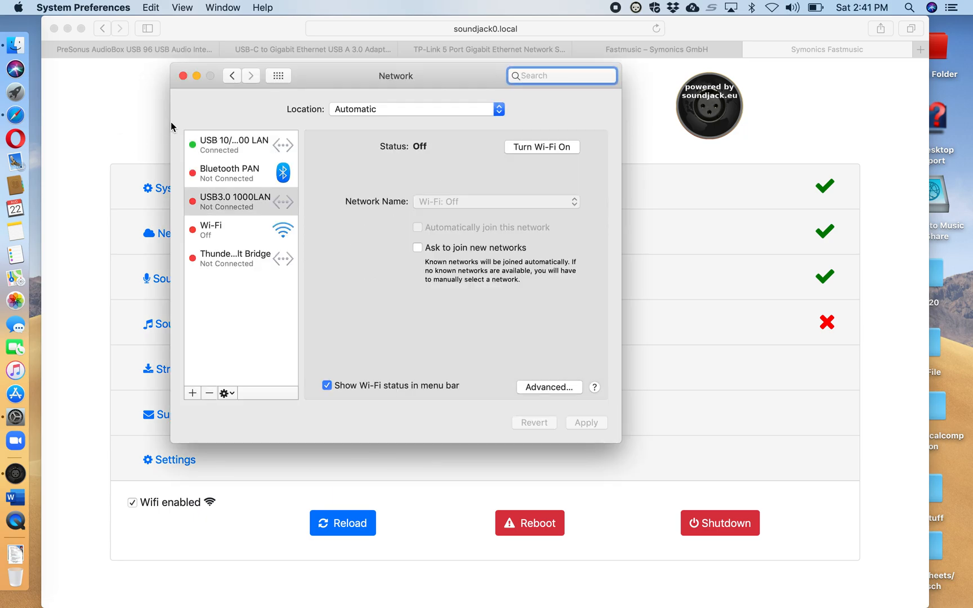
{"action": "left_click", "coordinate": [183, 76]}
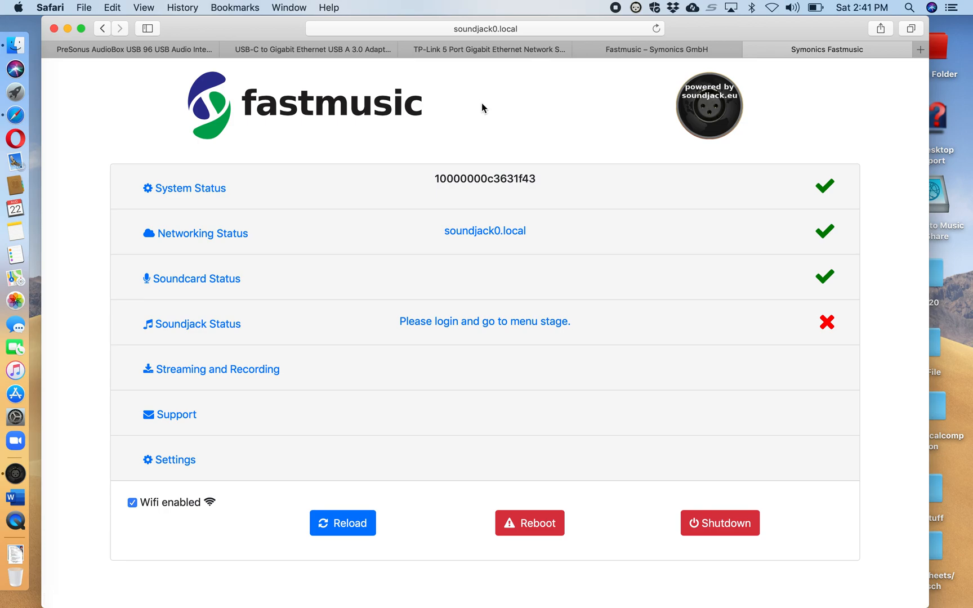
Step: Show the TP-Link 5 Port Gigabit switch page on Amazon and turn on the Mac's Wi-Fi
{"action": "left_click", "coordinate": [480, 51]}
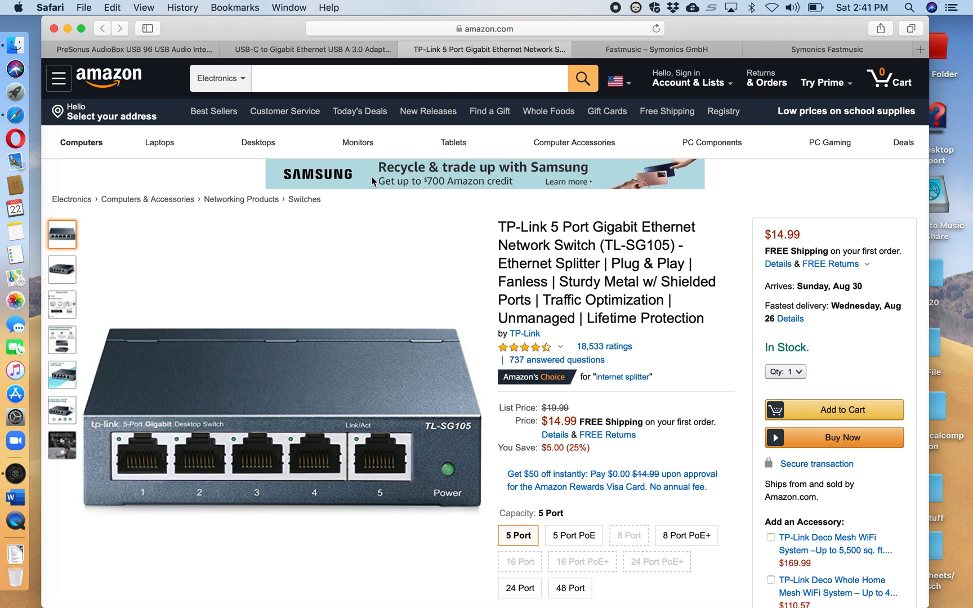
{"action": "mouse_move", "coordinate": [289, 280]}
{"action": "left_click", "coordinate": [771, 8]}
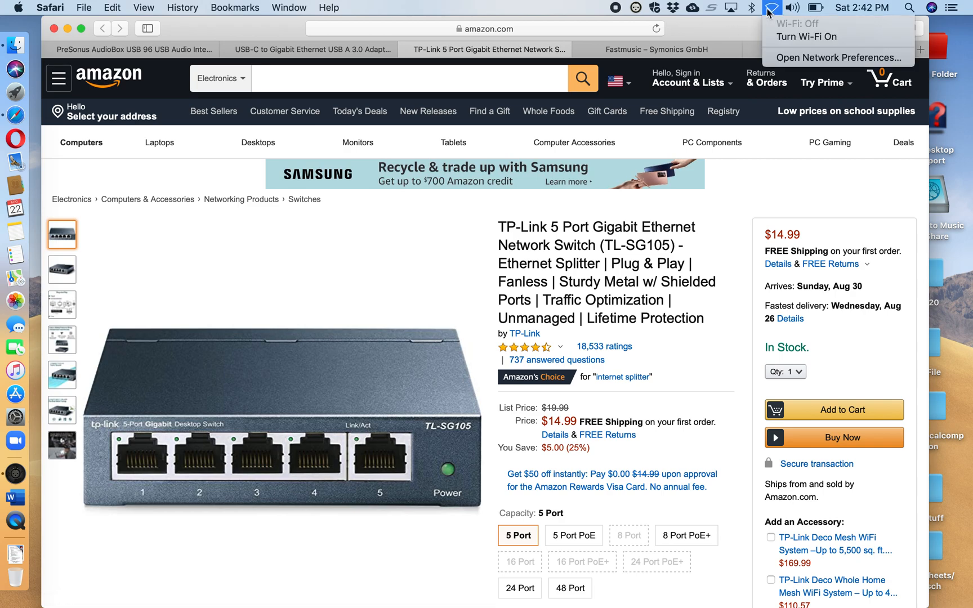
{"action": "left_click", "coordinate": [783, 38]}
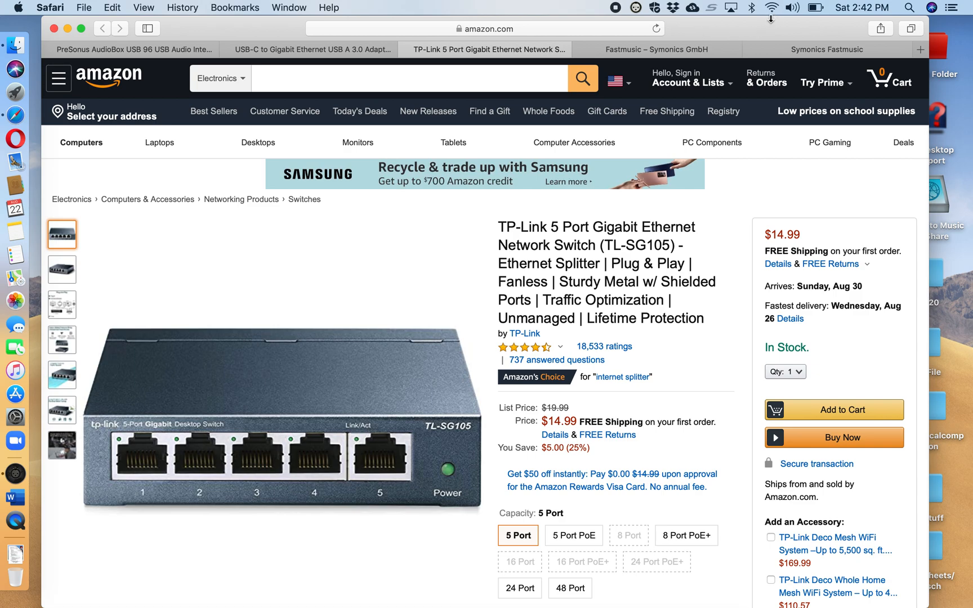
Step: Check the available wireless networks and turn off the Mac's Wi-Fi
{"action": "left_click", "coordinate": [772, 8]}
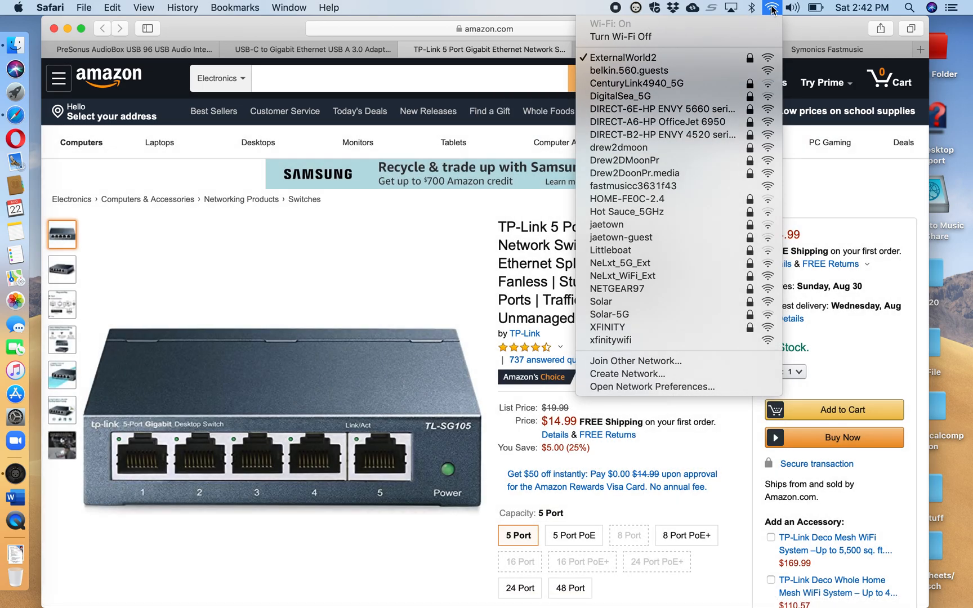
{"action": "left_click", "coordinate": [772, 8]}
{"action": "left_click", "coordinate": [772, 8]}
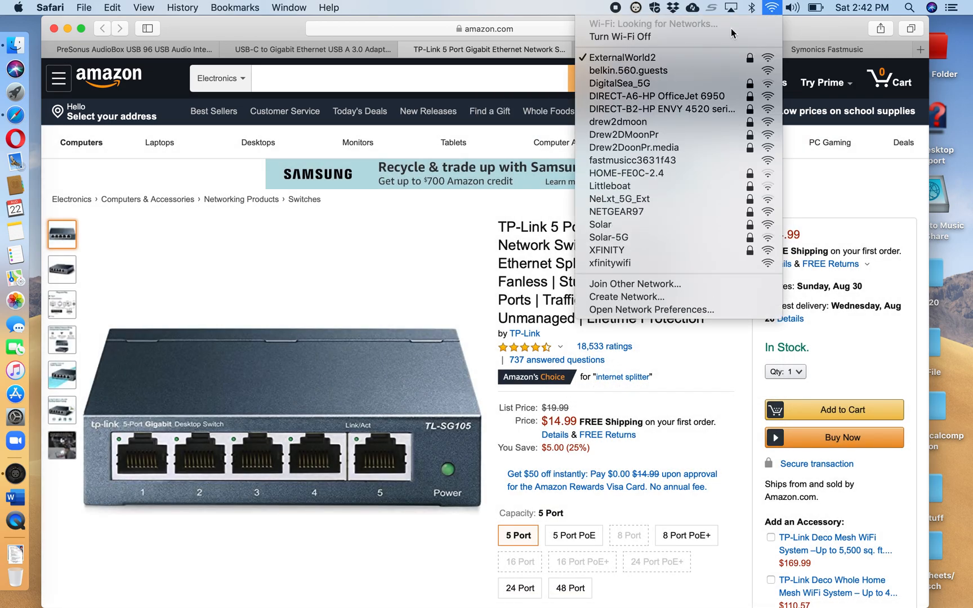
{"action": "left_click", "coordinate": [749, 36]}
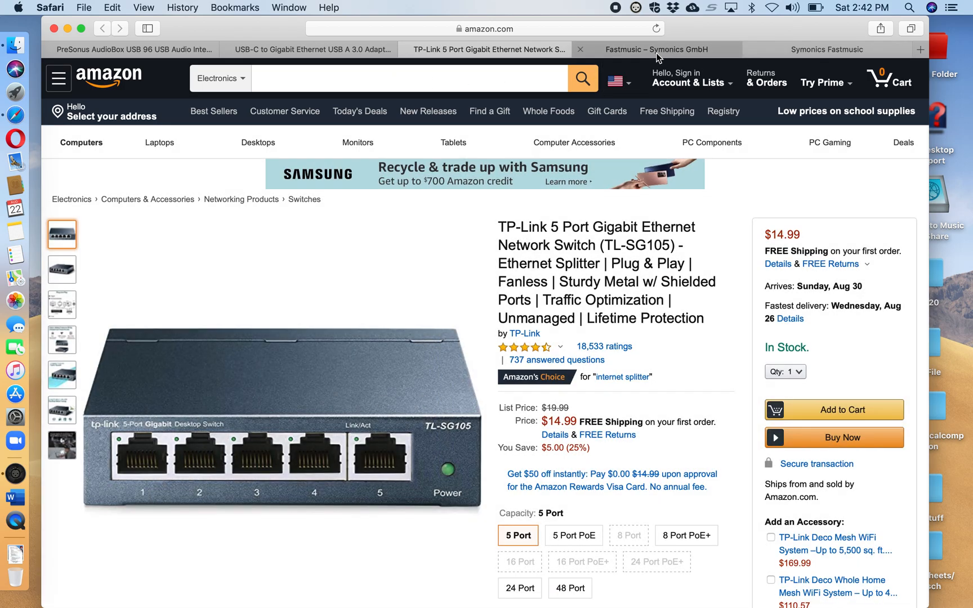
Step: Review the Wifi enabled option in the Settings section of the Fastmusic status page and collapse the section
{"action": "left_click", "coordinate": [658, 55]}
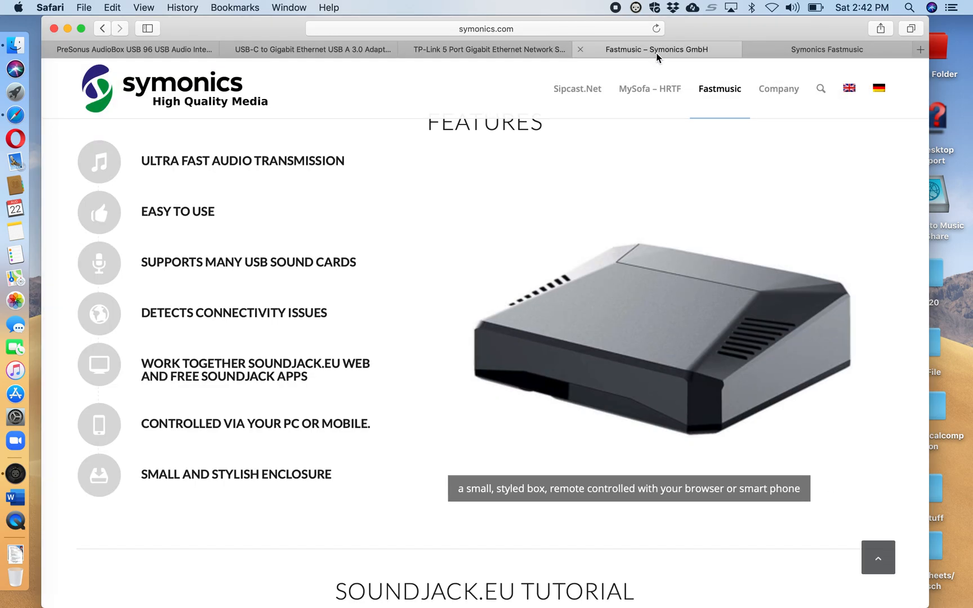
{"action": "left_click", "coordinate": [801, 48]}
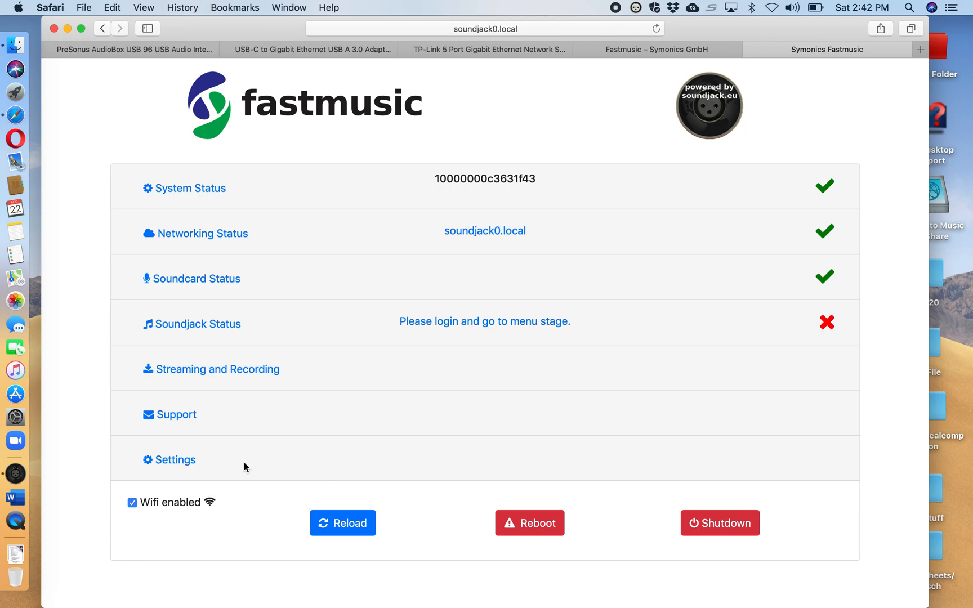
{"action": "left_click", "coordinate": [173, 461]}
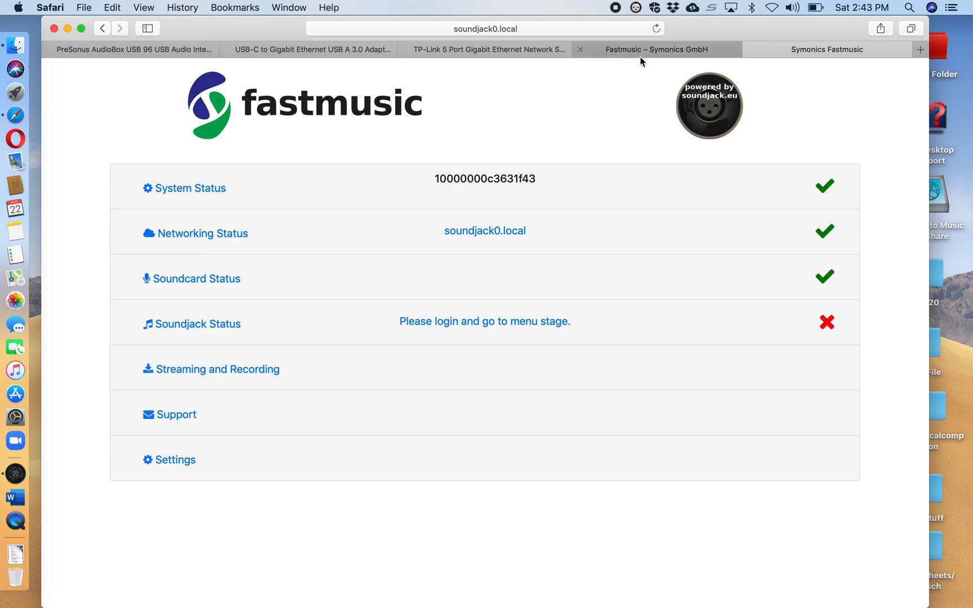
Step: Show the rear ports of the Fastmusic box in the product image gallery on the Symonics page
{"action": "left_click", "coordinate": [658, 51]}
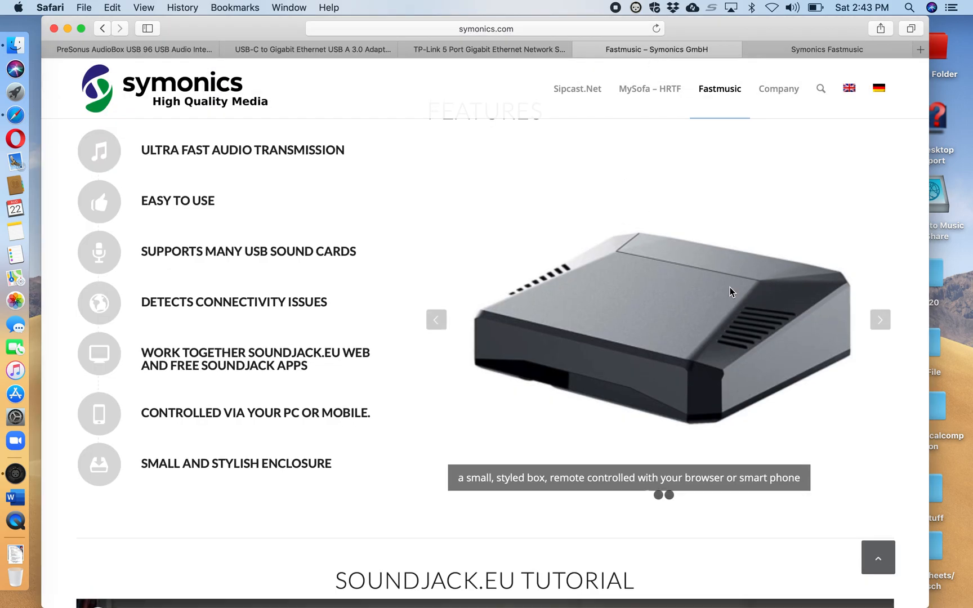
{"action": "left_click", "coordinate": [879, 319]}
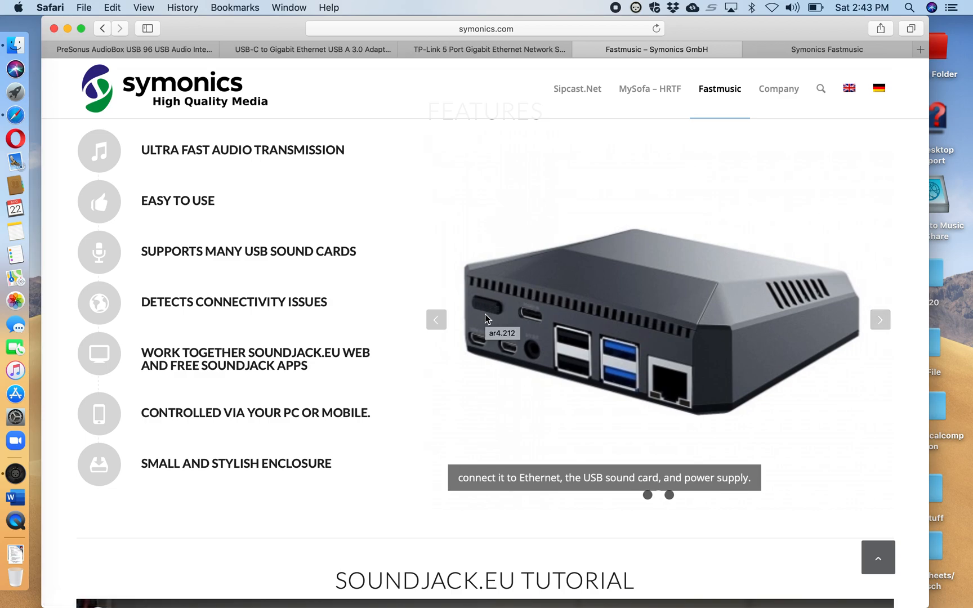
{"action": "scroll", "coordinate": [481, 227], "scroll_direction": "down", "scroll_amount": 1}
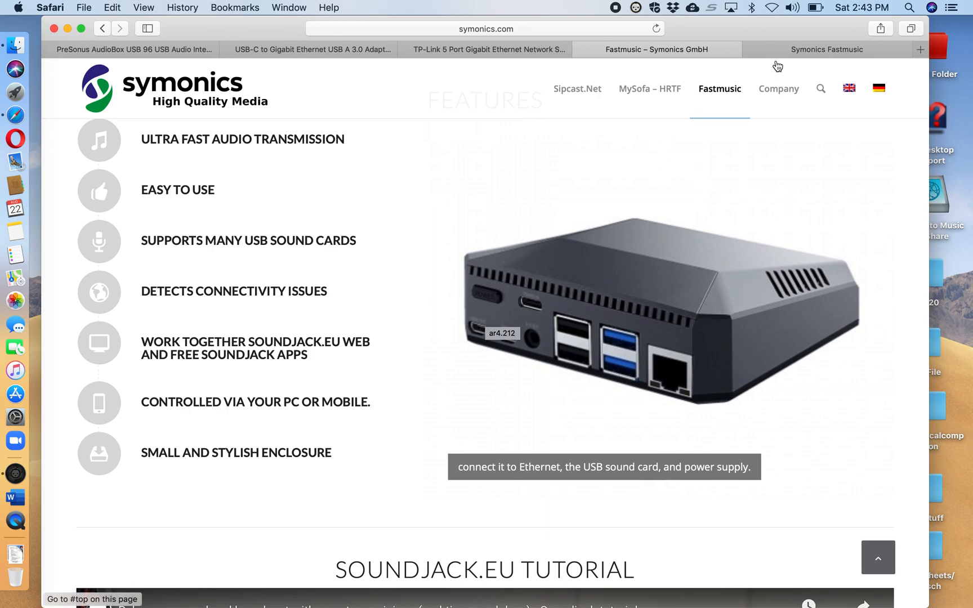
Step: Open the Soundjack website from the Fastmusic status page and choose to stay on the old platform
{"action": "left_click", "coordinate": [795, 49]}
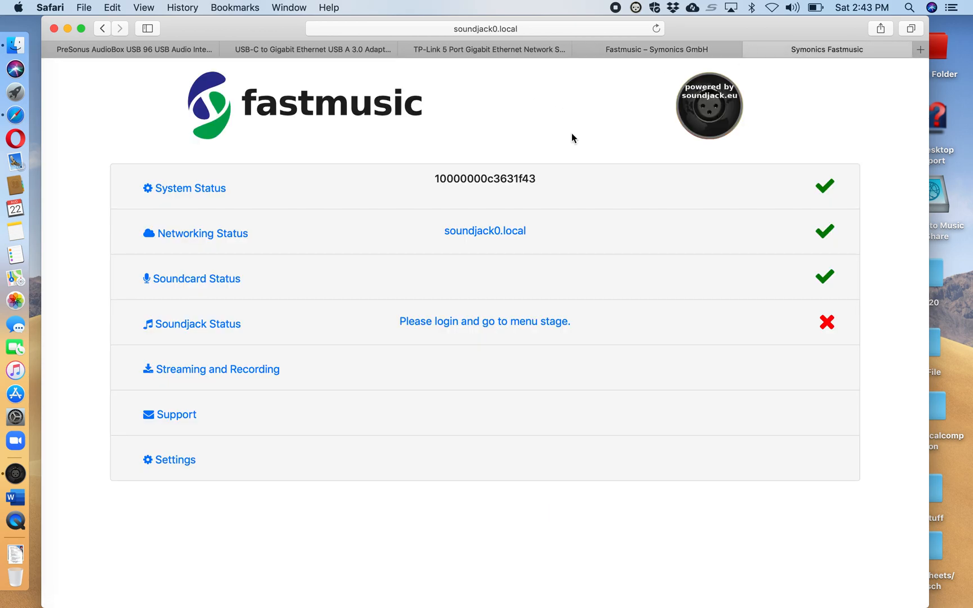
{"action": "left_click", "coordinate": [708, 115]}
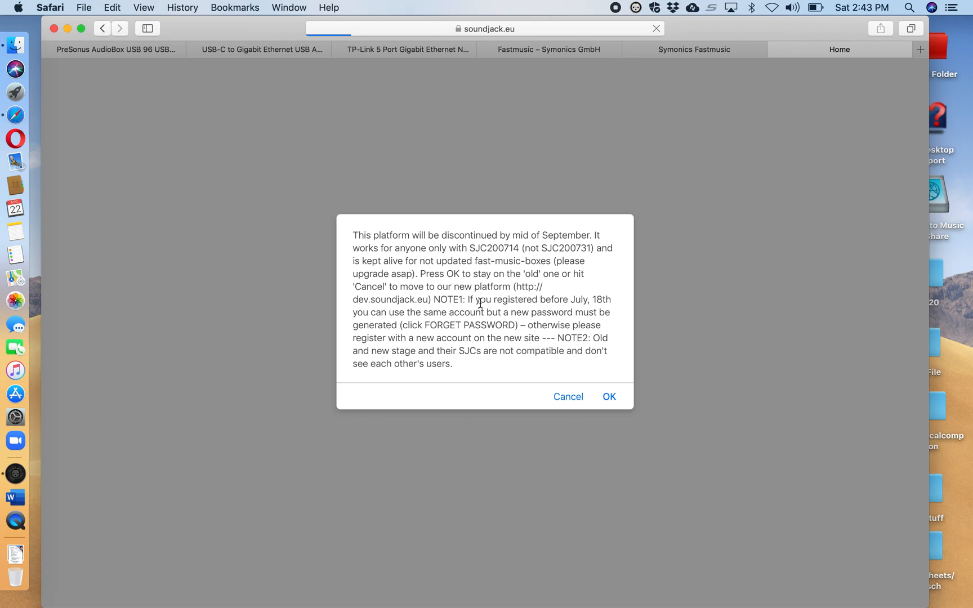
{"action": "left_click", "coordinate": [610, 398]}
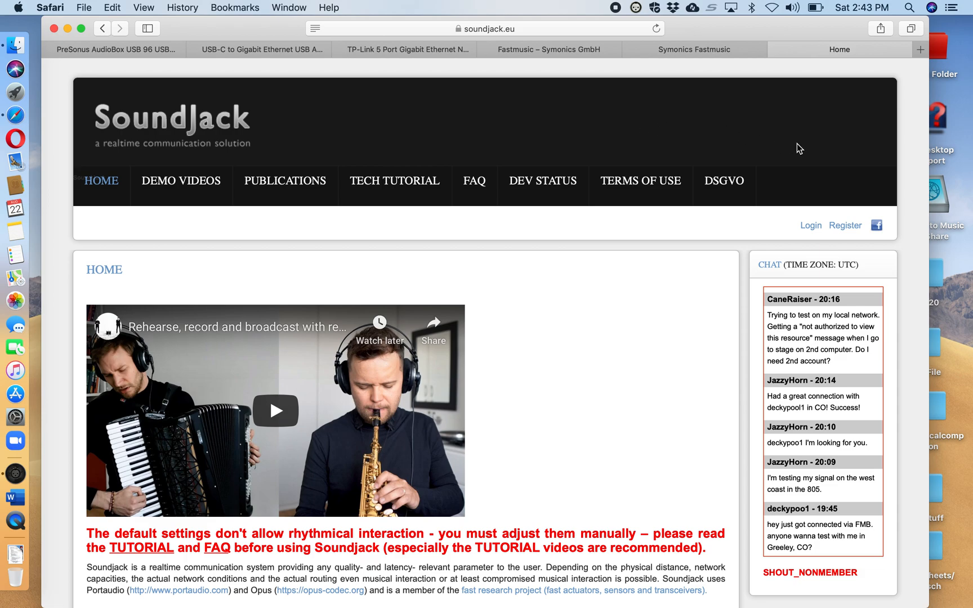
Step: Log in to Soundjack with the saved username and password and open the Stage page
{"action": "left_click", "coordinate": [808, 225]}
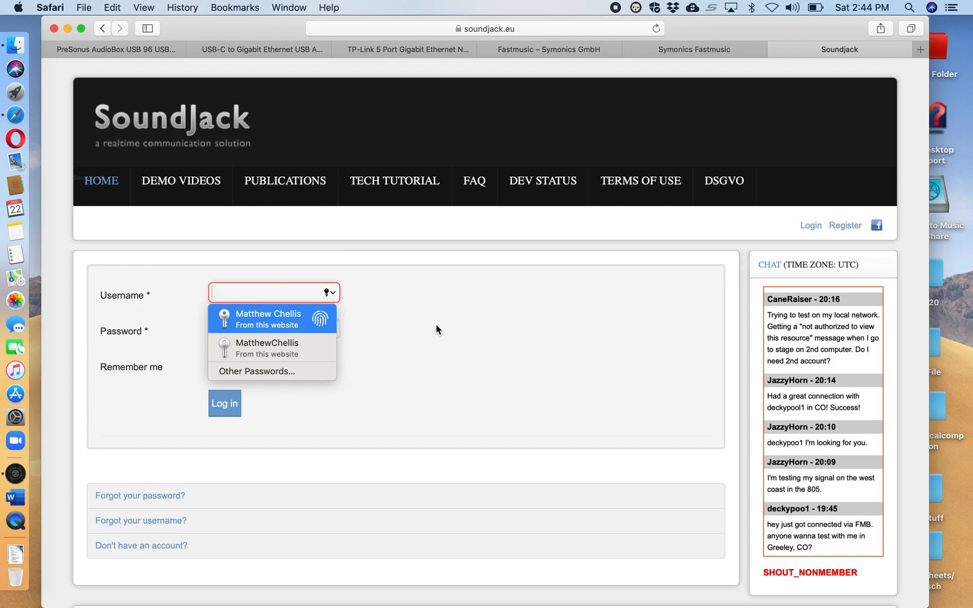
{"action": "key", "text": "Return"}
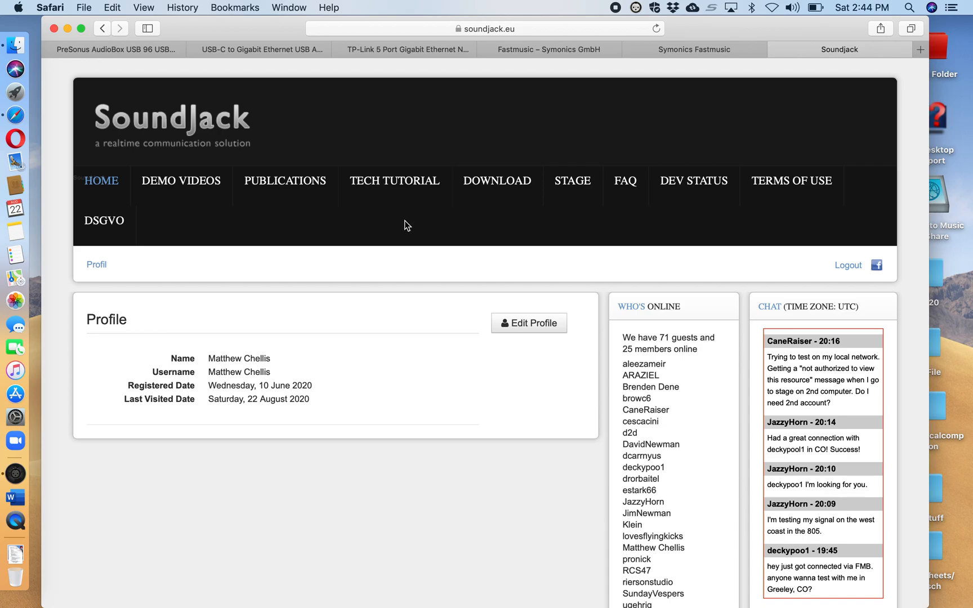
{"action": "left_click", "coordinate": [572, 180]}
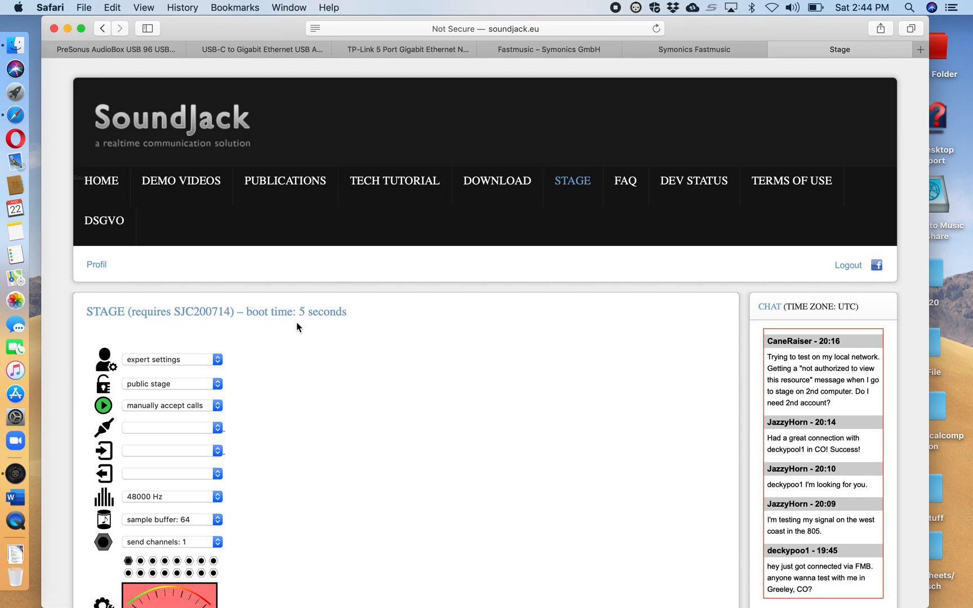
Step: Examine the Stage's audio settings and the full list of servers and online users
{"action": "scroll", "coordinate": [283, 388], "scroll_direction": "down", "scroll_amount": 2}
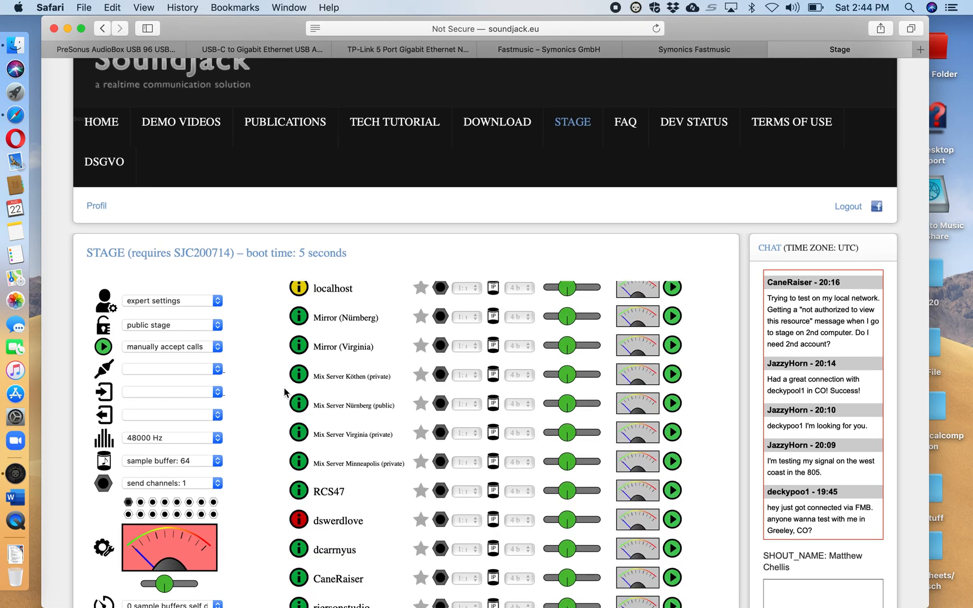
{"action": "scroll", "coordinate": [255, 379], "scroll_direction": "down", "scroll_amount": 2}
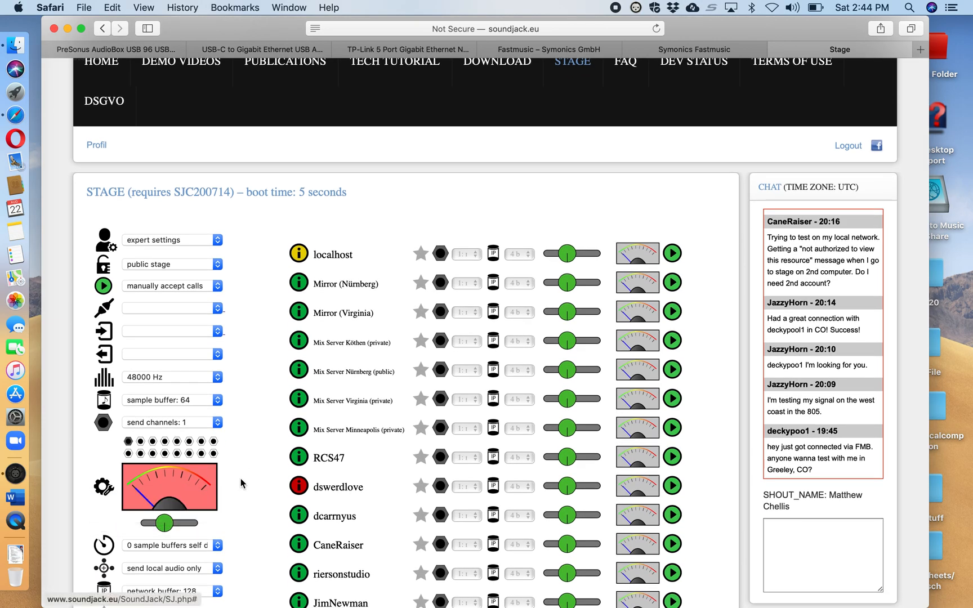
{"action": "scroll", "coordinate": [236, 454], "scroll_direction": "down", "scroll_amount": 4}
{"action": "scroll", "coordinate": [235, 448], "scroll_direction": "down", "scroll_amount": 2}
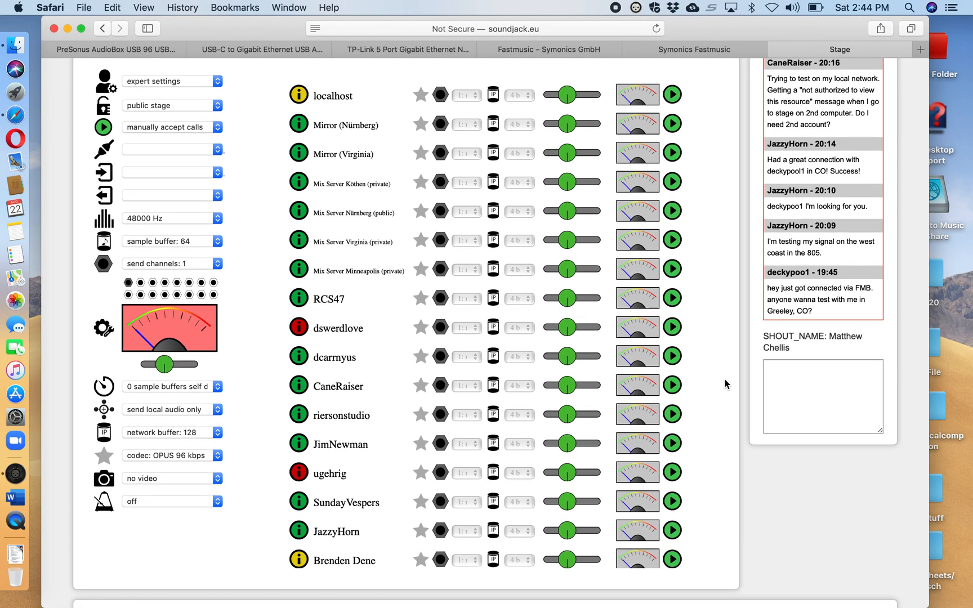
{"action": "scroll", "coordinate": [722, 388], "scroll_direction": "down", "scroll_amount": 5}
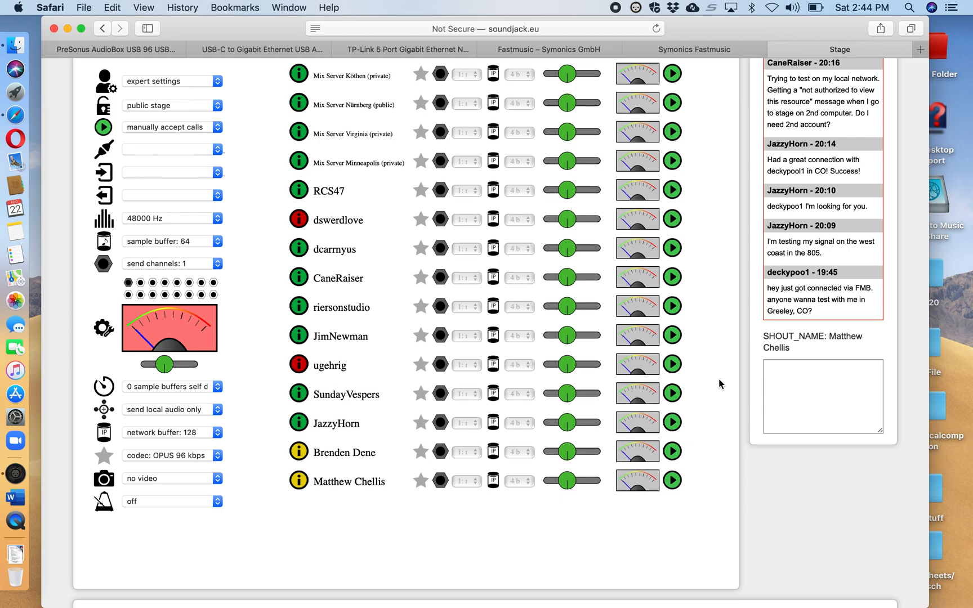
{"action": "scroll", "coordinate": [720, 384], "scroll_direction": "down", "scroll_amount": 2}
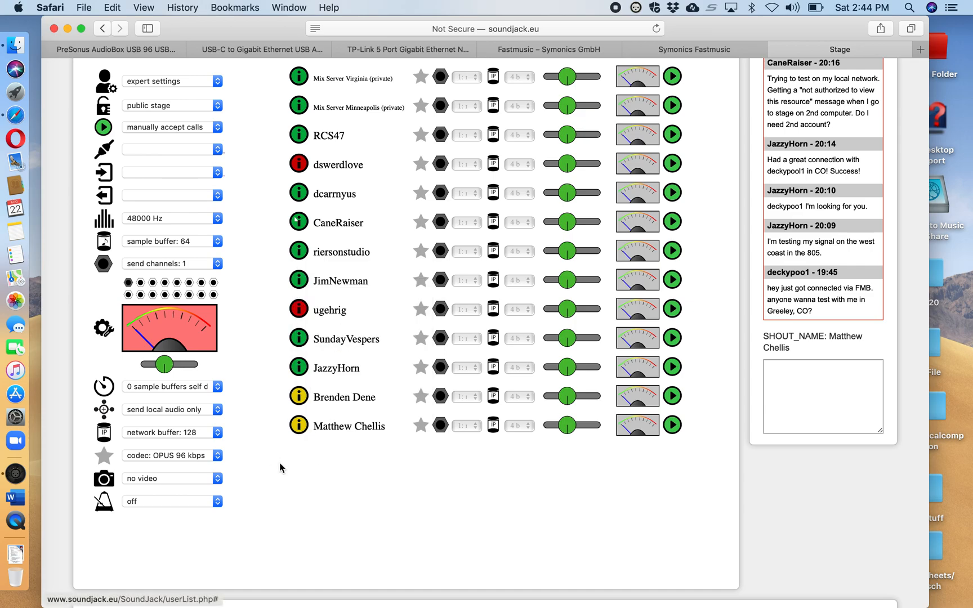
Step: Set both the audio input device and the audio output device to Scarlett 2i2 USB: Audio
{"action": "scroll", "coordinate": [245, 330], "scroll_direction": "up", "scroll_amount": 5}
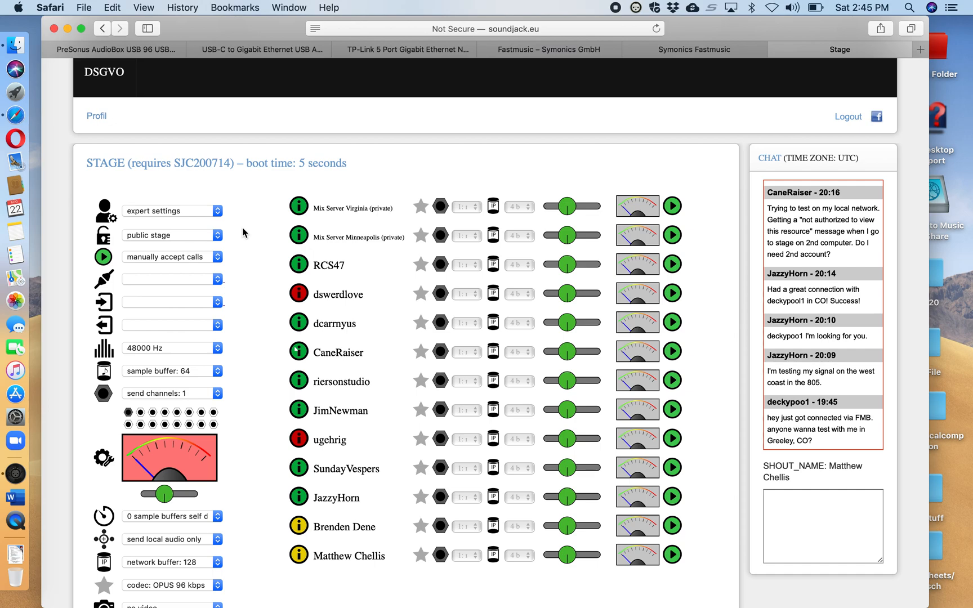
{"action": "left_click", "coordinate": [219, 304]}
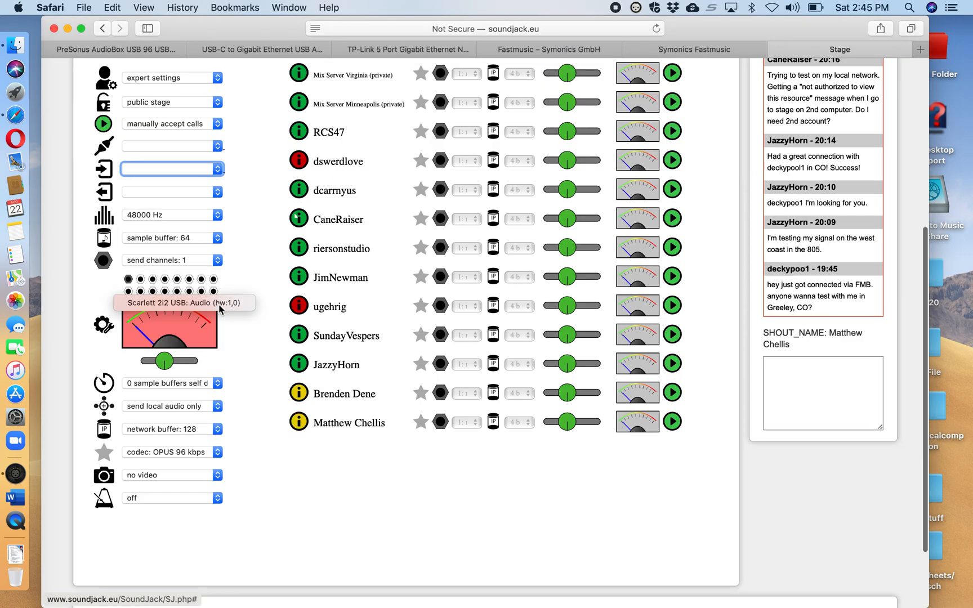
{"action": "left_click", "coordinate": [217, 304]}
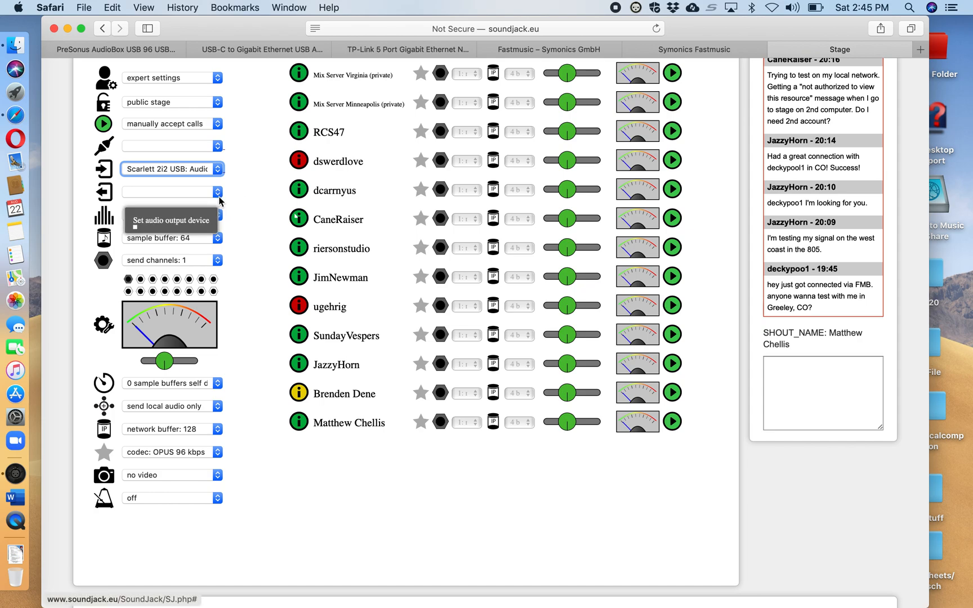
{"action": "left_click", "coordinate": [219, 195]}
{"action": "left_click", "coordinate": [215, 193]}
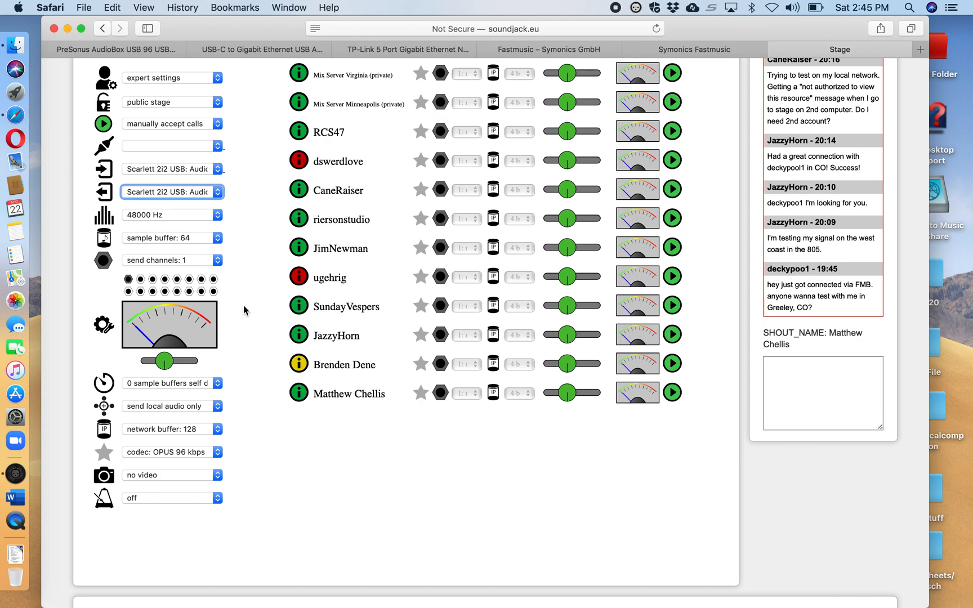
Step: Try the send channels at 2 (dual mono) and return them to 1
{"action": "left_click", "coordinate": [220, 264]}
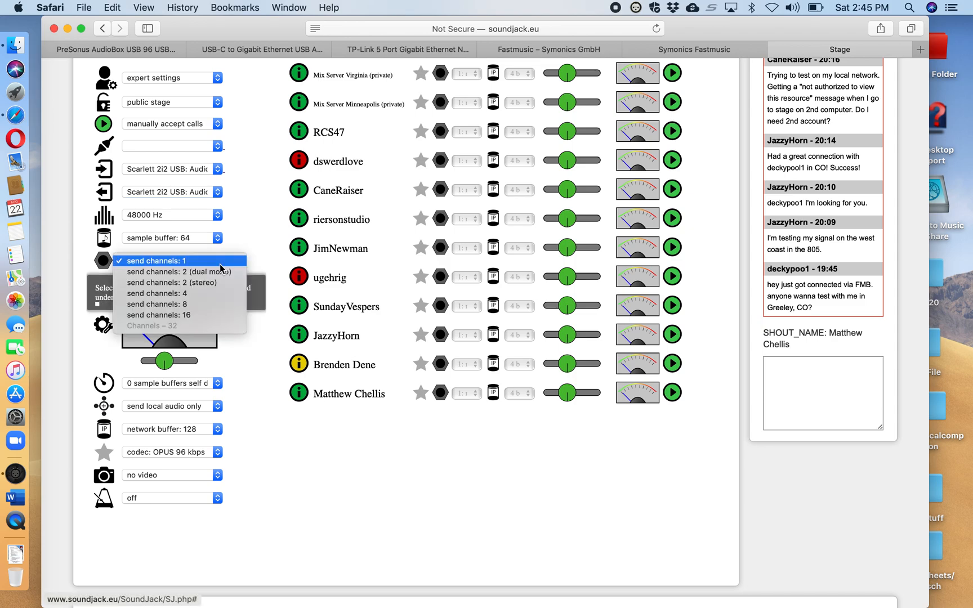
{"action": "left_click", "coordinate": [220, 273]}
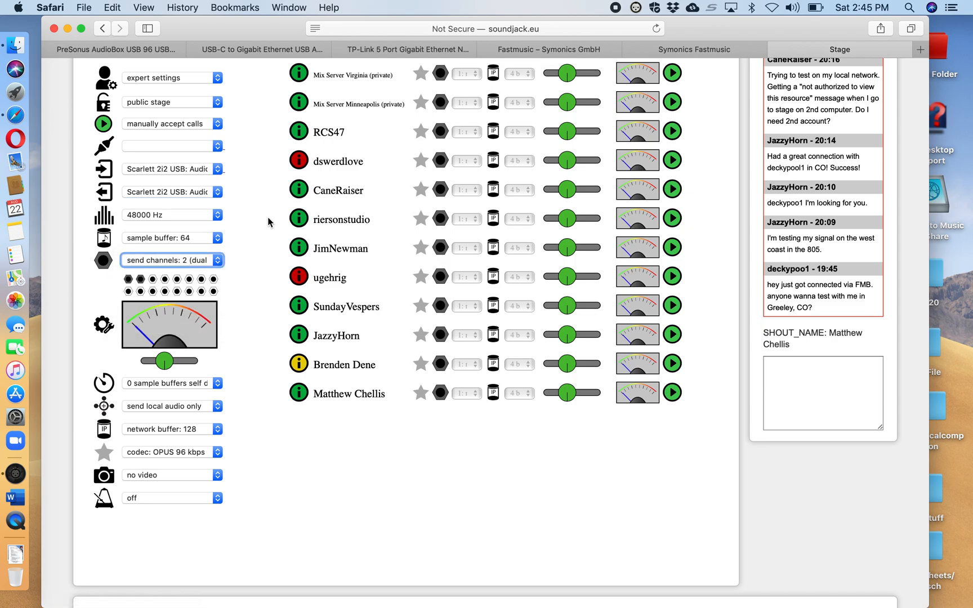
{"action": "left_click", "coordinate": [218, 260]}
{"action": "left_click", "coordinate": [193, 251]}
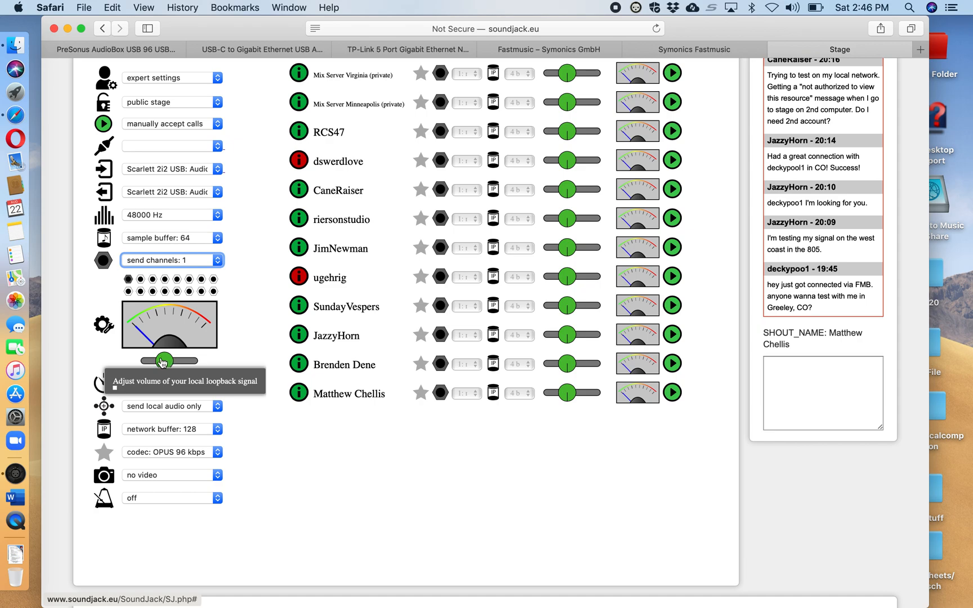
Step: Raise the volume of the local loopback signal to its maximum
{"action": "left_click_drag", "start_coordinate": [163, 362], "coordinate": [229, 359]}
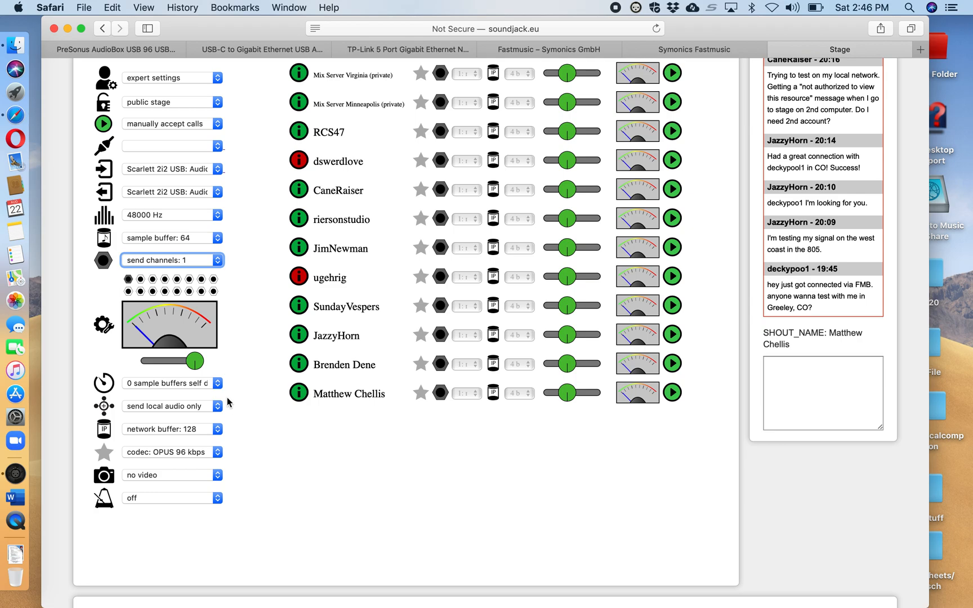
{"action": "mouse_move", "coordinate": [161, 433]}
{"action": "scroll", "coordinate": [254, 433], "scroll_direction": "up", "scroll_amount": 3}
{"action": "scroll", "coordinate": [254, 433], "scroll_direction": "down", "scroll_amount": 5}
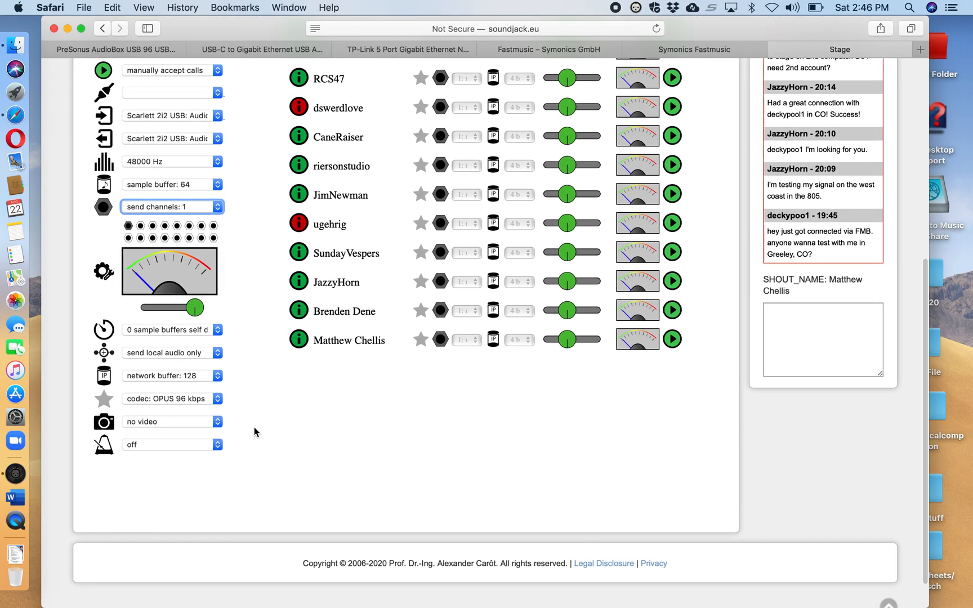
{"action": "scroll", "coordinate": [254, 432], "scroll_direction": "up", "scroll_amount": 3}
{"action": "scroll", "coordinate": [254, 433], "scroll_direction": "up", "scroll_amount": 1}
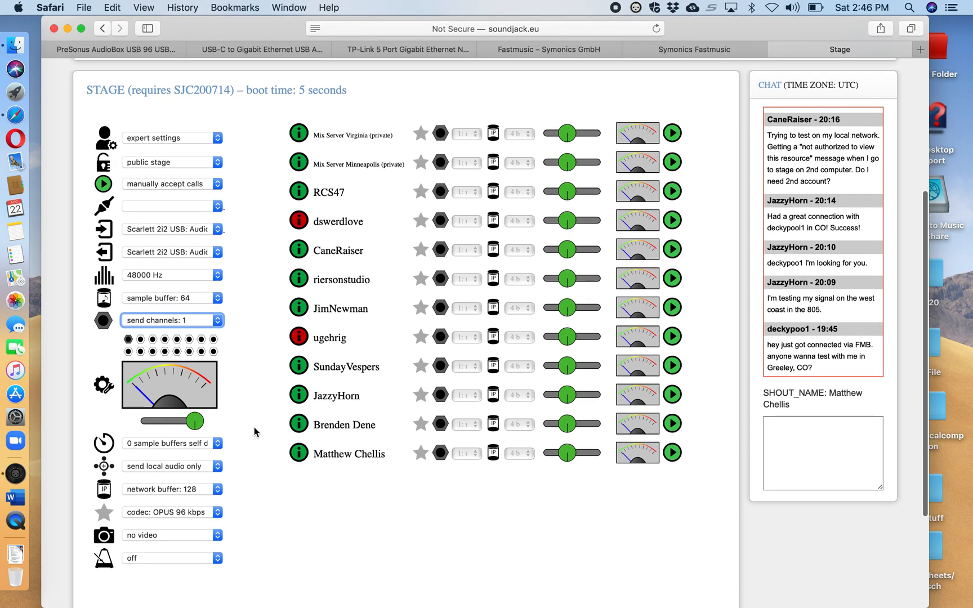
Step: Check the available network buffer sizes and keep 128 selected
{"action": "scroll", "coordinate": [254, 433], "scroll_direction": "down", "scroll_amount": 2}
{"action": "left_click", "coordinate": [218, 465]}
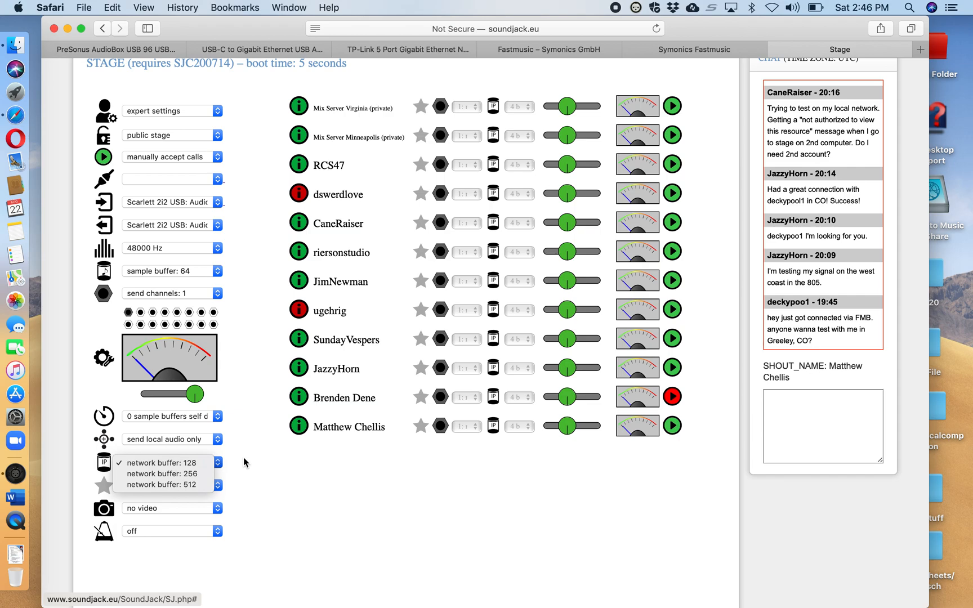
{"action": "left_click", "coordinate": [237, 467]}
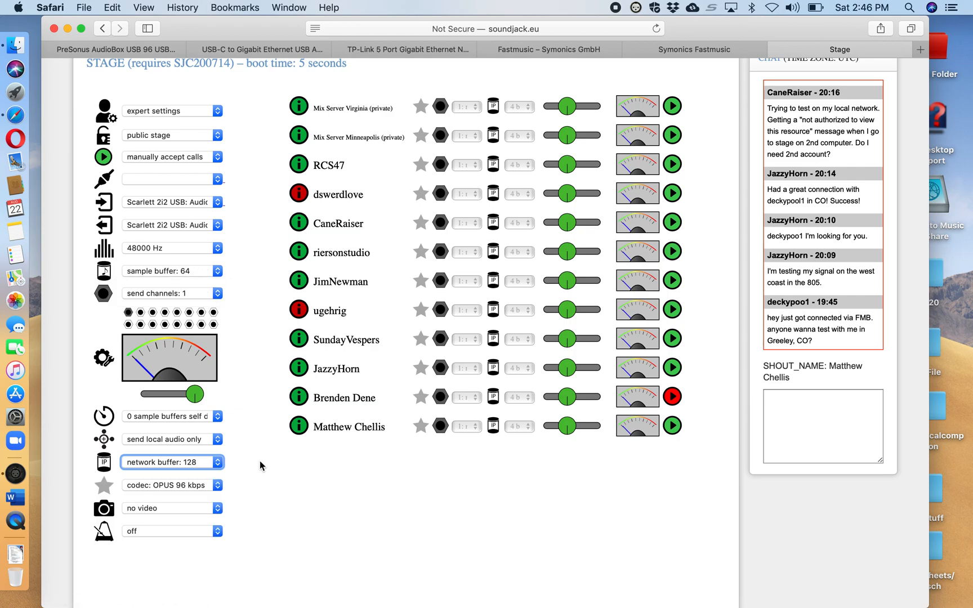
Step: Look through the Stage's user list and return to the localhost entry
{"action": "scroll", "coordinate": [283, 486], "scroll_direction": "up", "scroll_amount": 5}
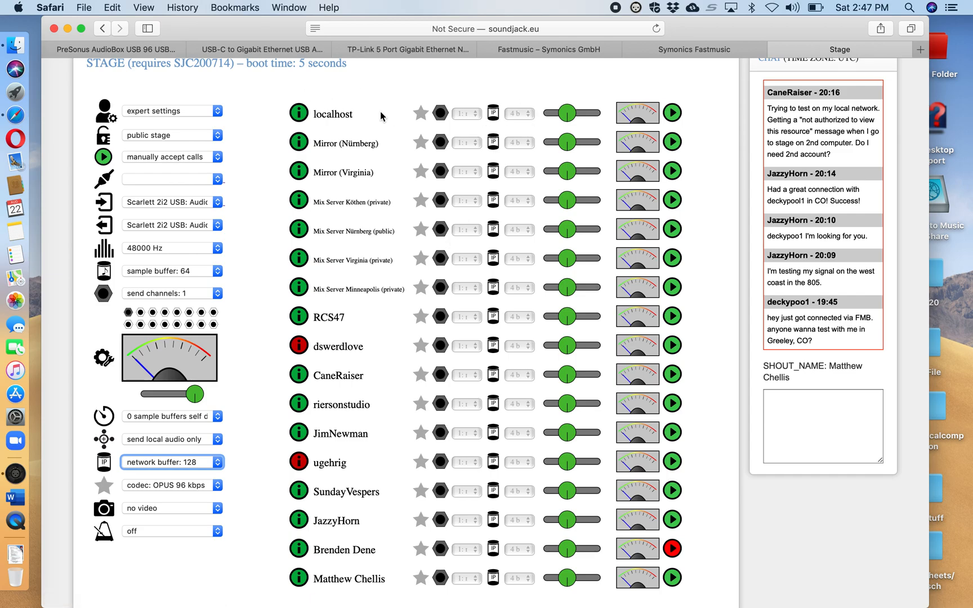
{"action": "scroll", "coordinate": [371, 275], "scroll_direction": "down", "scroll_amount": 5}
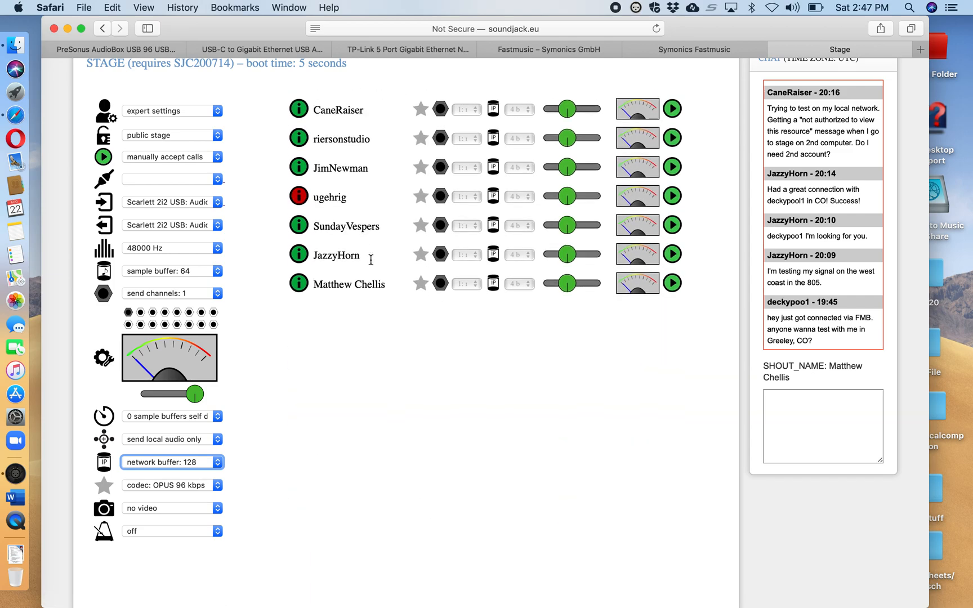
{"action": "scroll", "coordinate": [371, 260], "scroll_direction": "up", "scroll_amount": 5}
{"action": "mouse_move", "coordinate": [298, 265]}
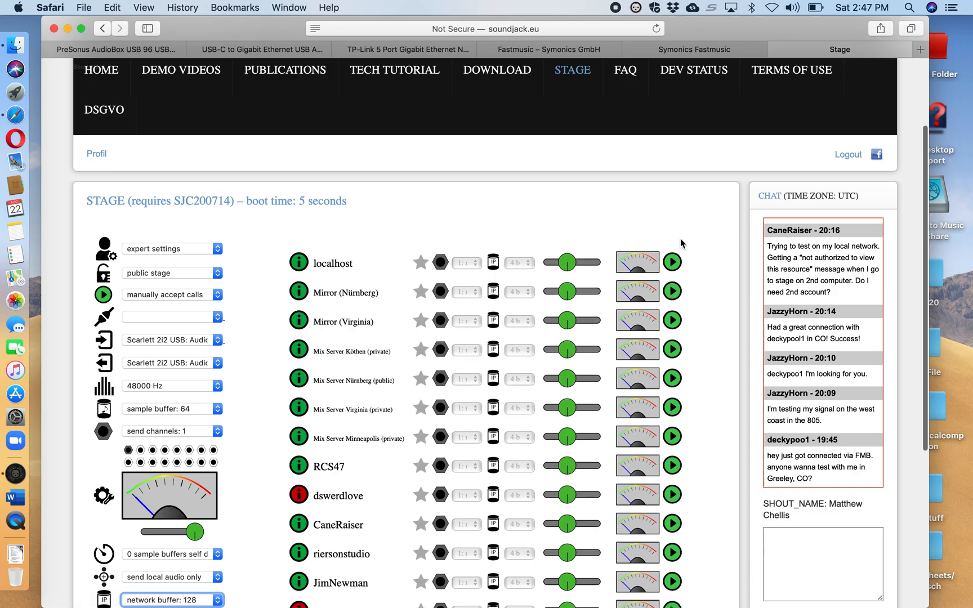
Step: Start a test connection to localhost and try its volume at maximum before returning it to the middle
{"action": "left_click", "coordinate": [674, 260]}
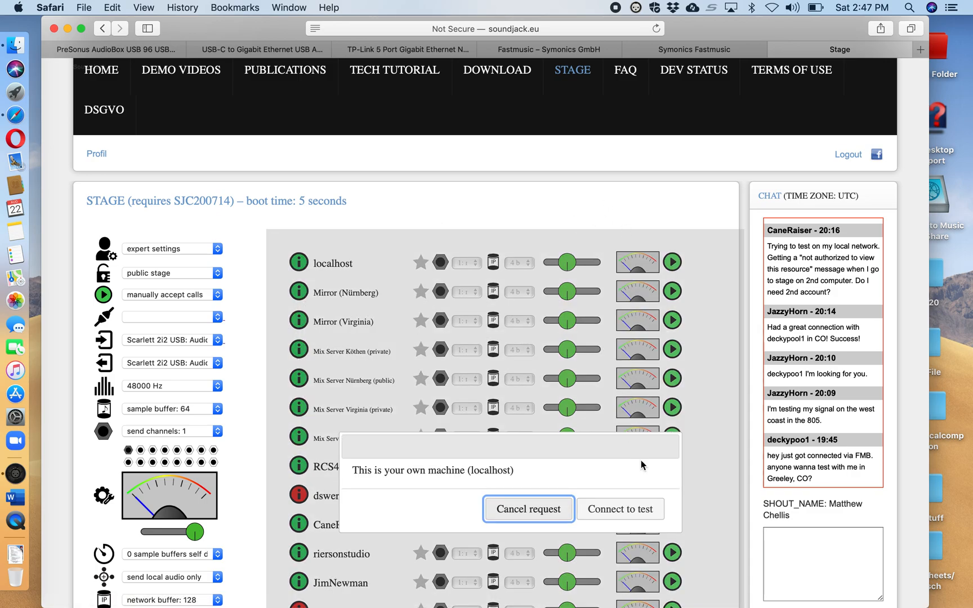
{"action": "left_click", "coordinate": [623, 507]}
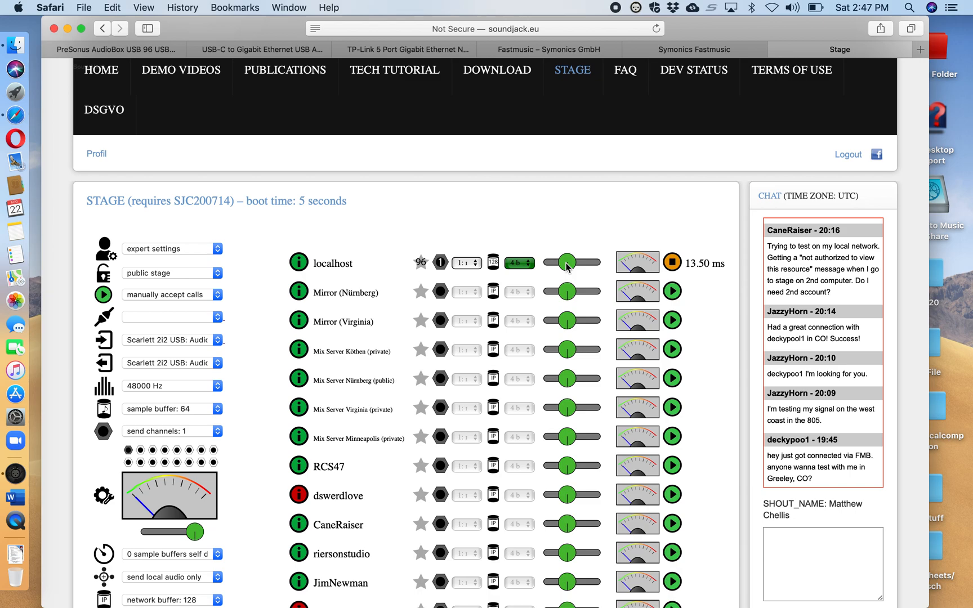
{"action": "left_click_drag", "start_coordinate": [568, 267], "coordinate": [598, 264]}
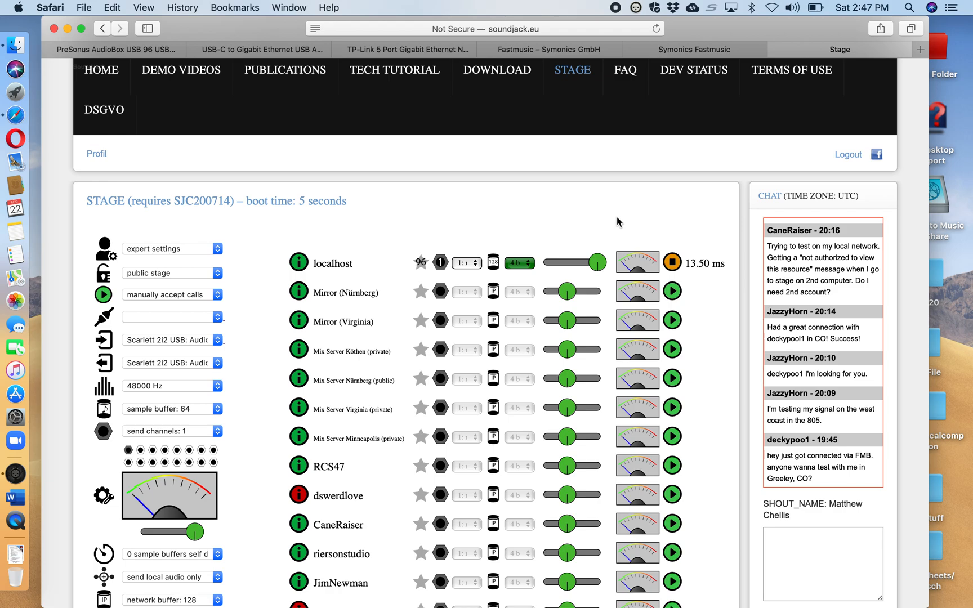
{"action": "mouse_move", "coordinate": [598, 264]}
{"action": "left_mouse_down"}
{"action": "mouse_move", "coordinate": [569, 263]}
{"action": "mouse_move", "coordinate": [593, 263]}
{"action": "left_mouse_up"}
{"action": "left_click_drag", "start_coordinate": [589, 265], "coordinate": [557, 265]}
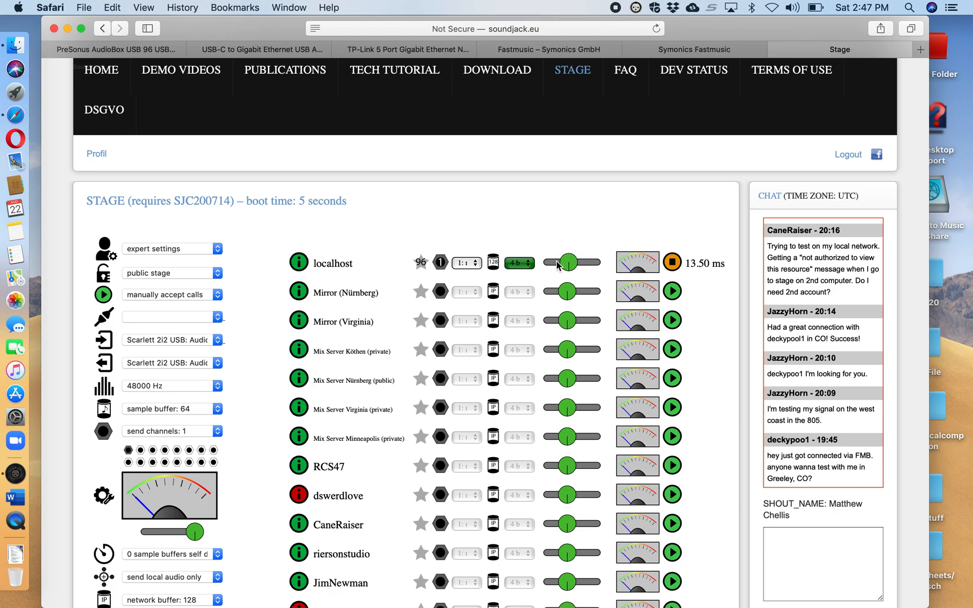
Step: Restart the test connection to localhost and raise its volume to the maximum
{"action": "left_click", "coordinate": [673, 262]}
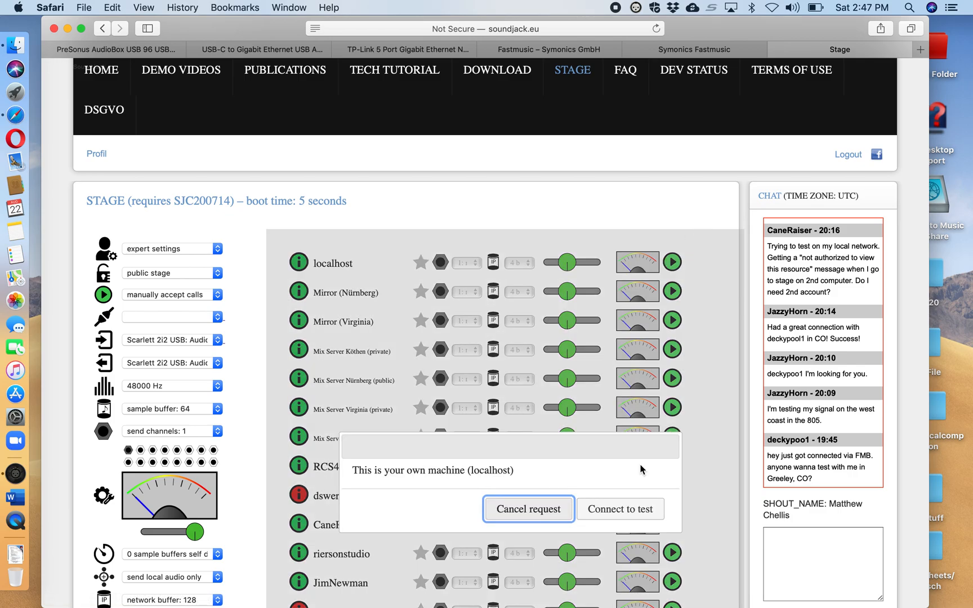
{"action": "left_click", "coordinate": [625, 511]}
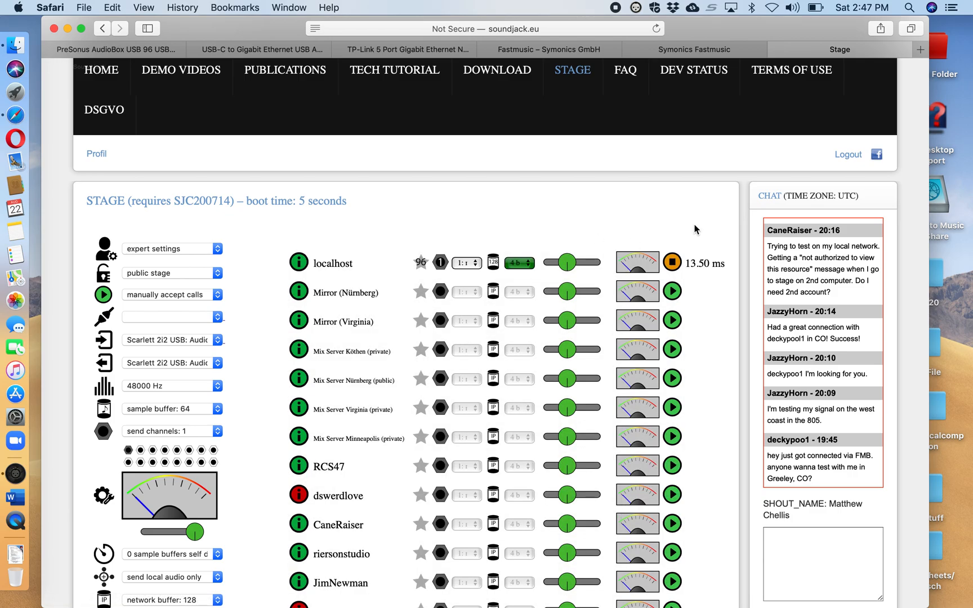
{"action": "left_click_drag", "start_coordinate": [572, 265], "coordinate": [623, 250]}
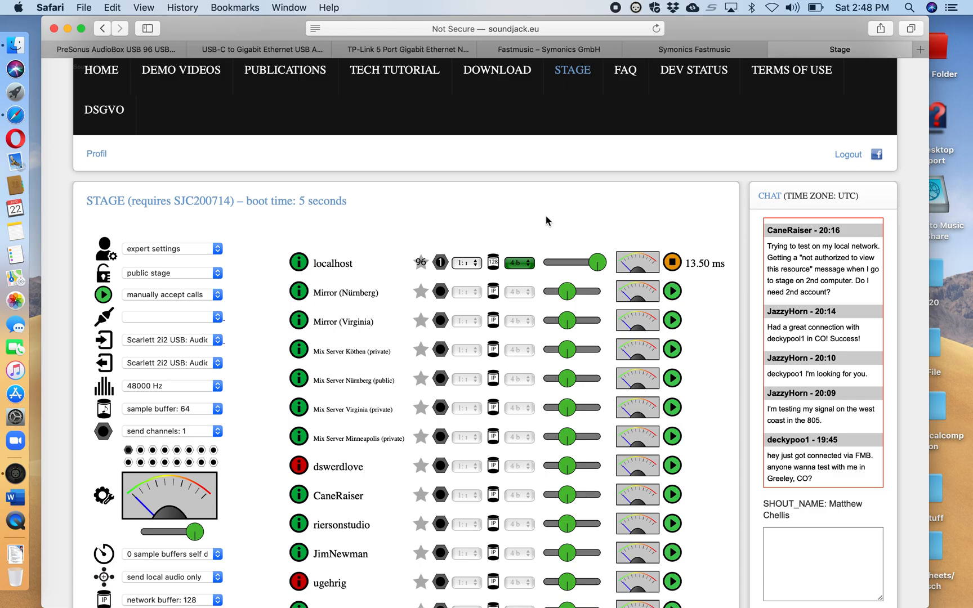
Step: Set the localhost connection to 1 buffered packet and end the test connection
{"action": "left_click", "coordinate": [519, 263]}
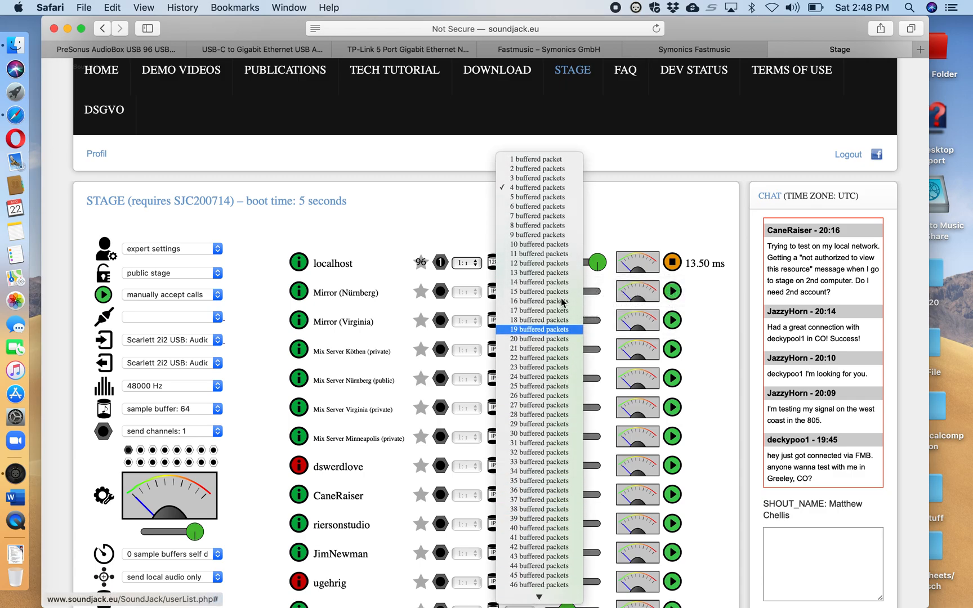
{"action": "left_click", "coordinate": [538, 160]}
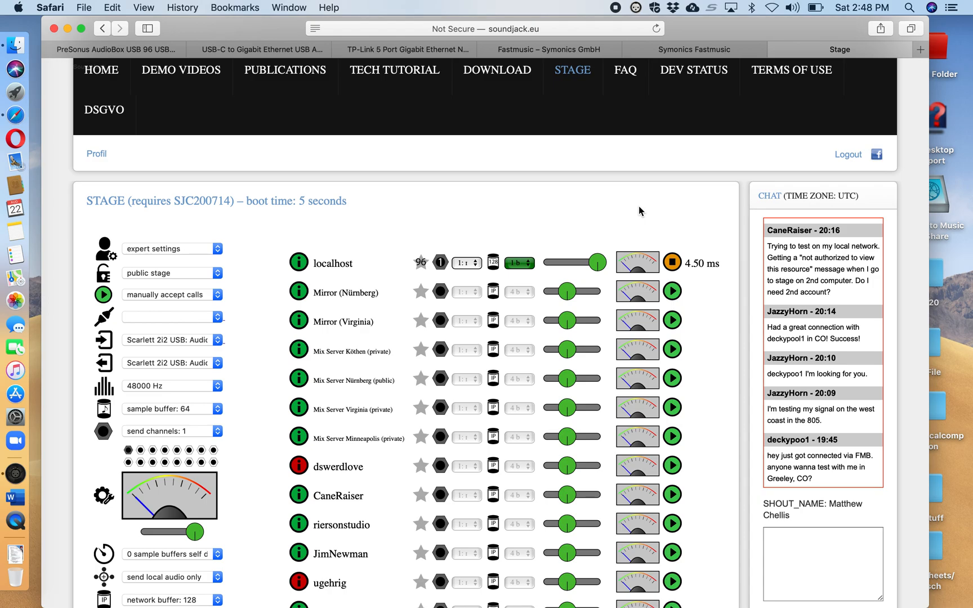
{"action": "scroll", "coordinate": [665, 248], "scroll_direction": "down", "scroll_amount": 2}
{"action": "scroll", "coordinate": [665, 248], "scroll_direction": "up", "scroll_amount": 5}
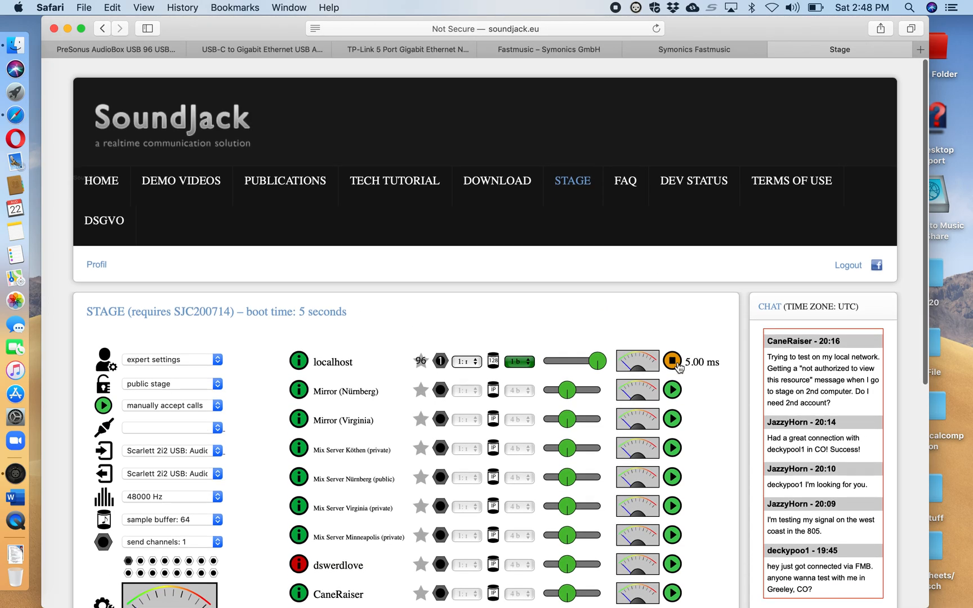
Step: Raise the volume of the last entry in the Stage's user list to its maximum
{"action": "scroll", "coordinate": [696, 413], "scroll_direction": "down", "scroll_amount": 5}
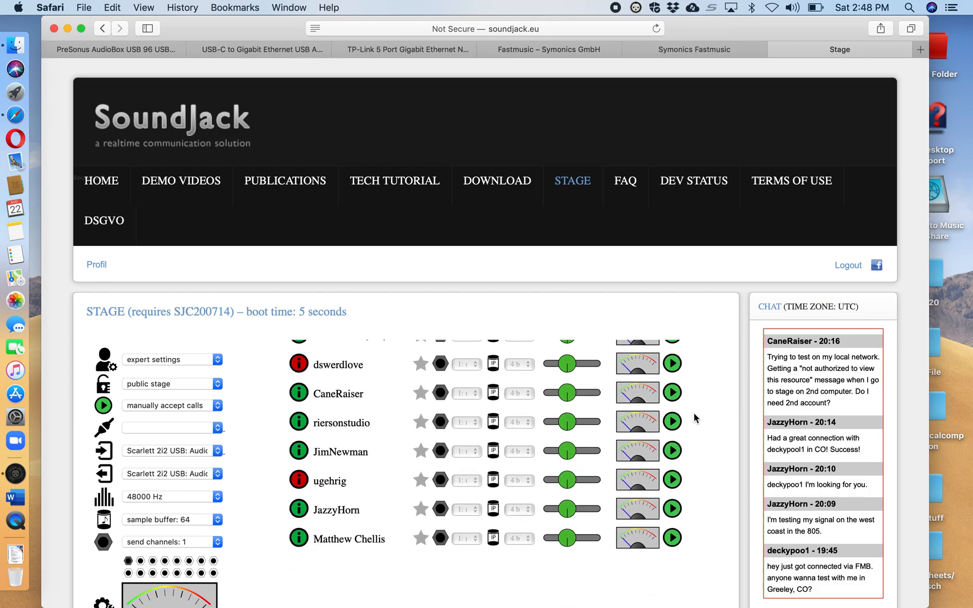
{"action": "scroll", "coordinate": [696, 375], "scroll_direction": "down", "scroll_amount": 4}
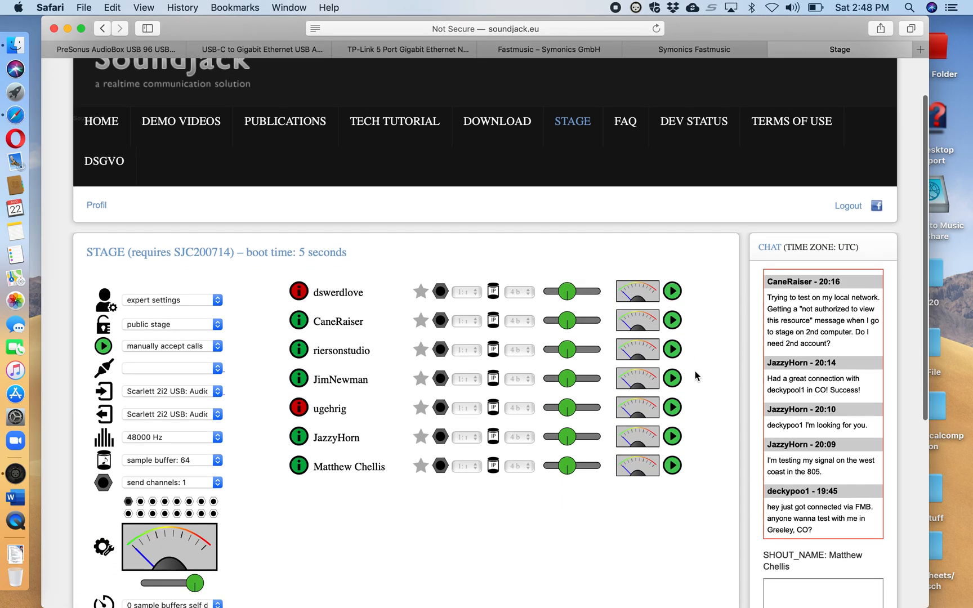
{"action": "scroll", "coordinate": [697, 375], "scroll_direction": "down", "scroll_amount": 3}
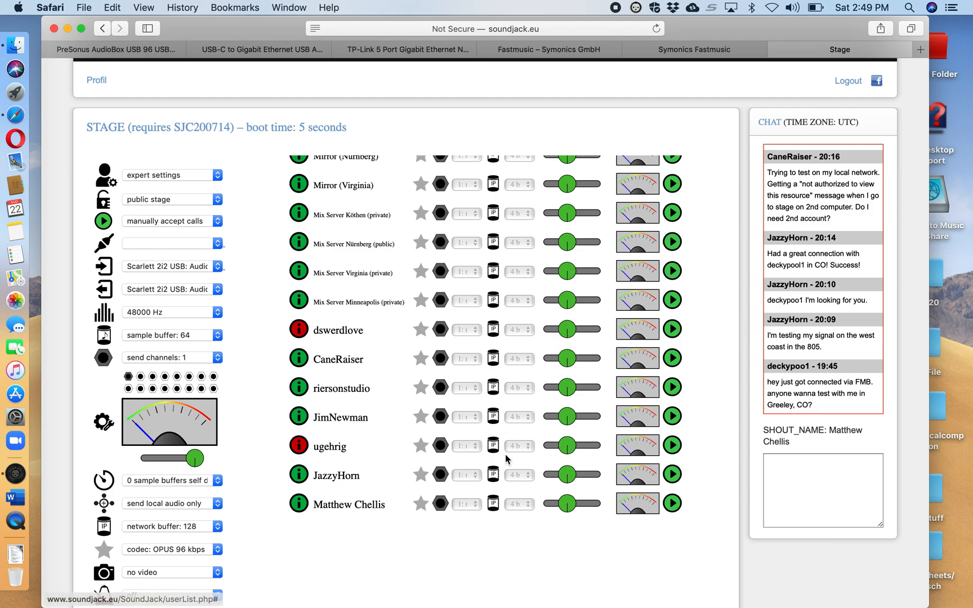
{"action": "left_click_drag", "start_coordinate": [568, 505], "coordinate": [605, 506]}
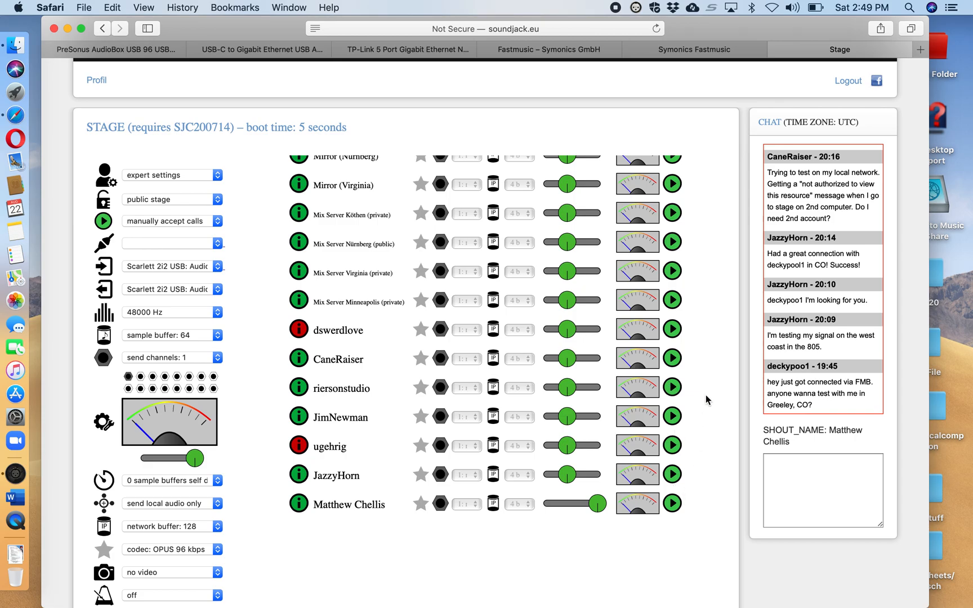
Step: Look through the Stage's user list, view the PreSonus AudioBox USB 96 front panel picture, and return to the Stage
{"action": "scroll", "coordinate": [696, 321], "scroll_direction": "up", "scroll_amount": 4}
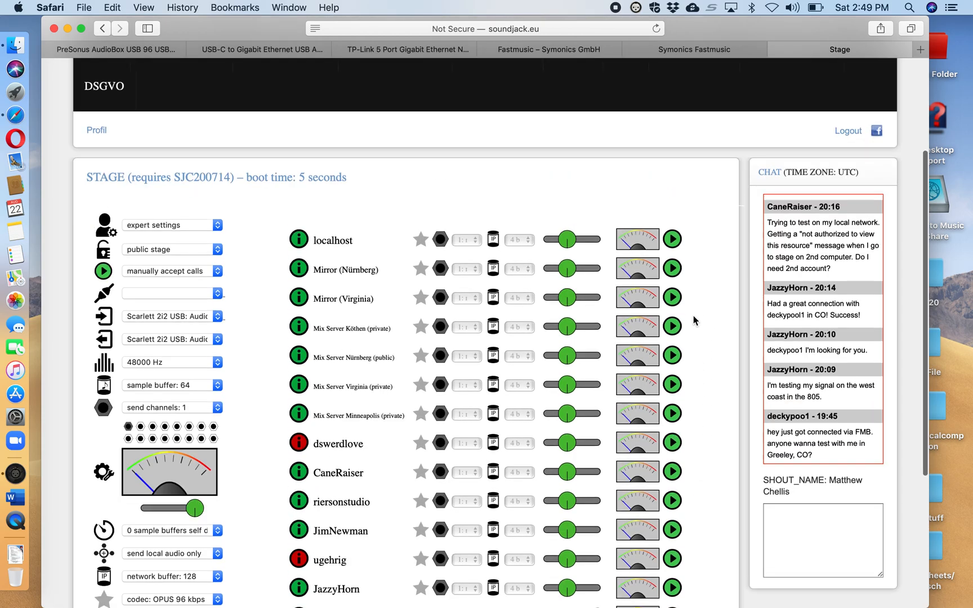
{"action": "scroll", "coordinate": [696, 320], "scroll_direction": "down", "scroll_amount": 5}
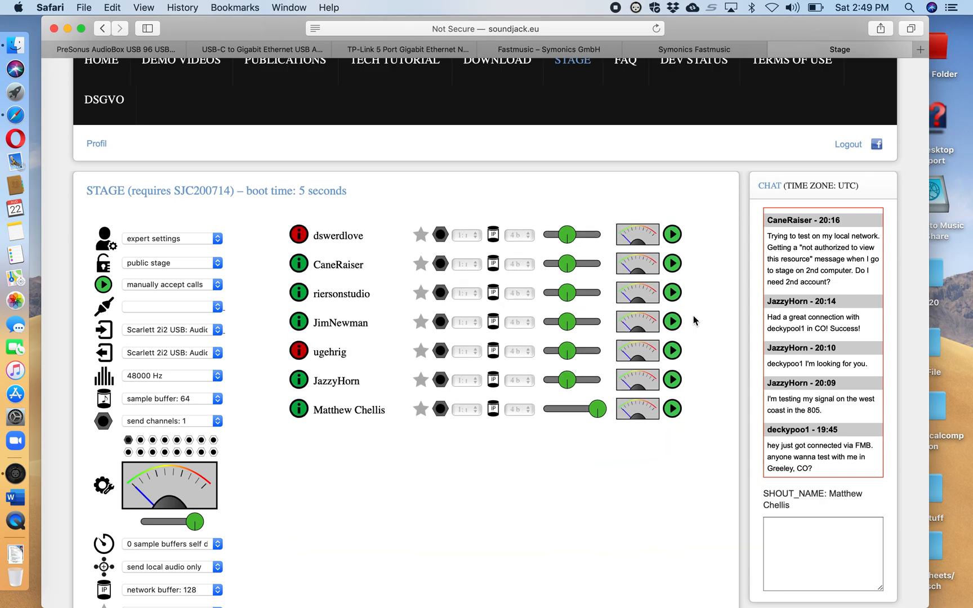
{"action": "scroll", "coordinate": [696, 321], "scroll_direction": "up", "scroll_amount": 5}
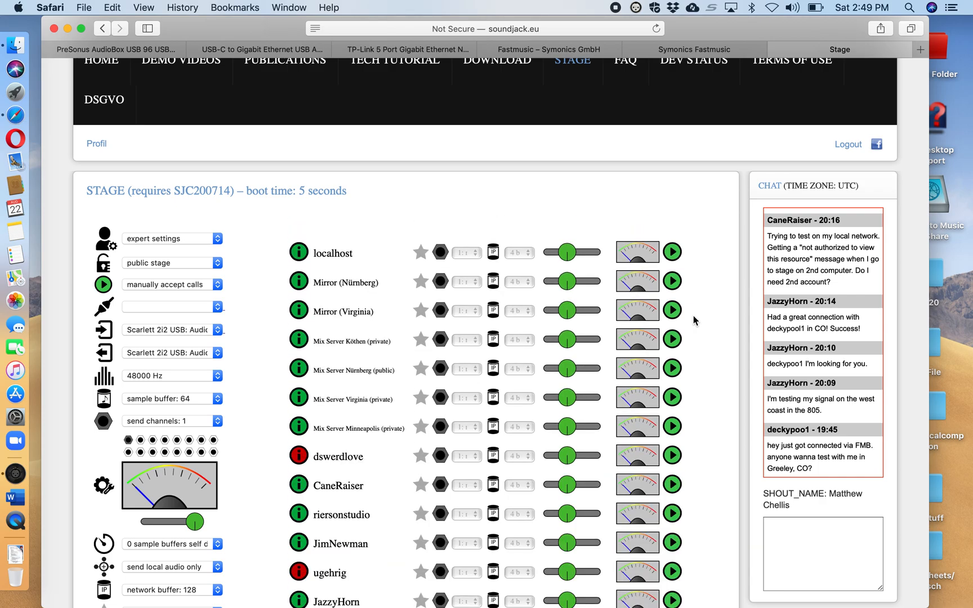
{"action": "scroll", "coordinate": [694, 321], "scroll_direction": "down", "scroll_amount": 5}
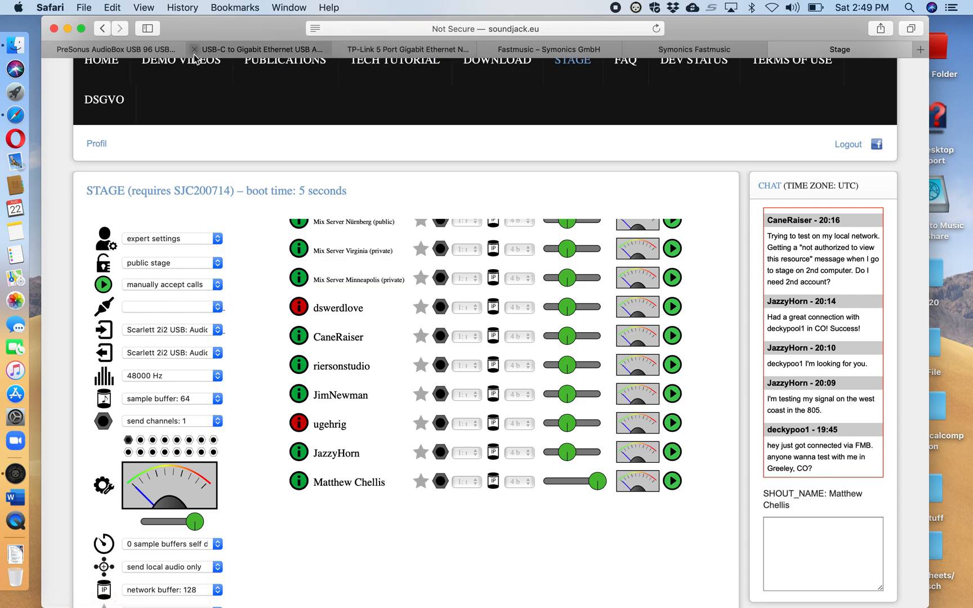
{"action": "left_click", "coordinate": [113, 49]}
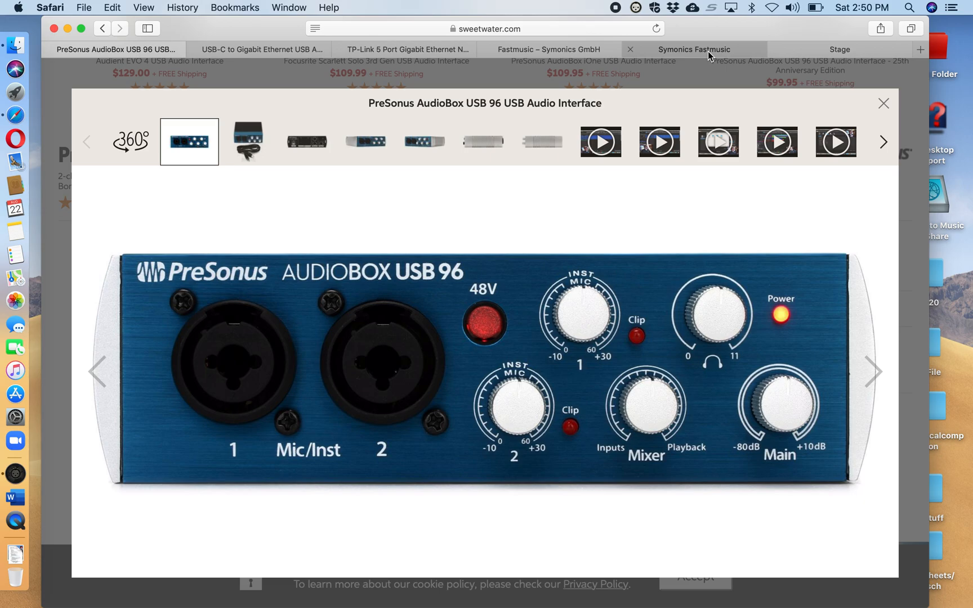
{"action": "left_click", "coordinate": [806, 50]}
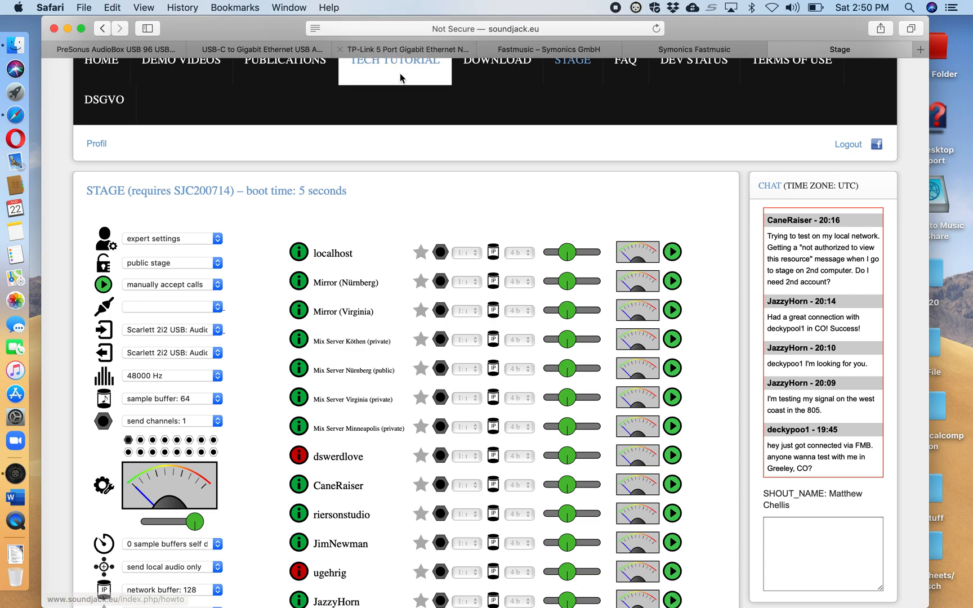
Step: Close the TP-Link switch, USB-C to Gigabit Ethernet adapter and PreSonus AudioBox product pages
{"action": "left_click", "coordinate": [340, 50]}
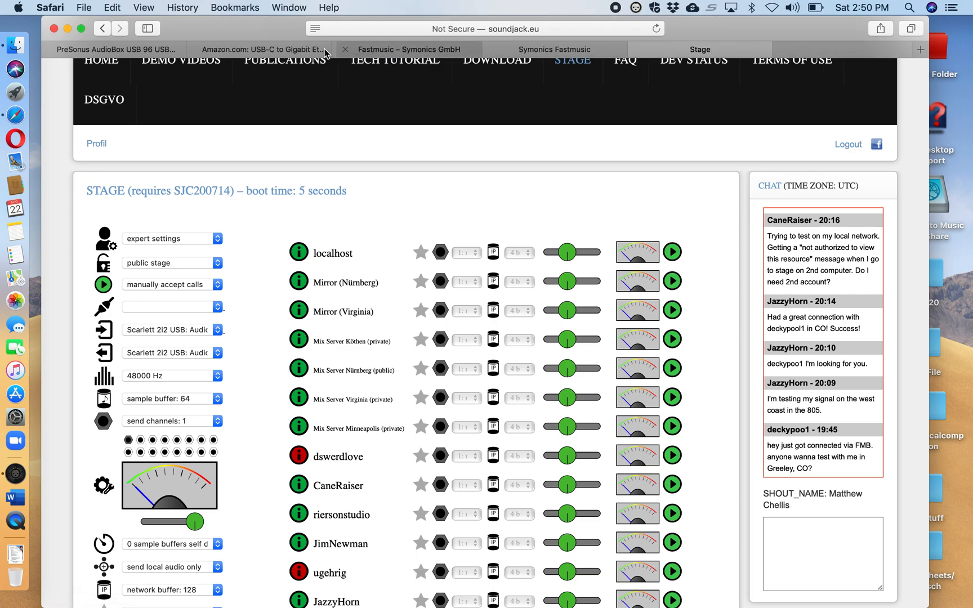
{"action": "left_click", "coordinate": [231, 50]}
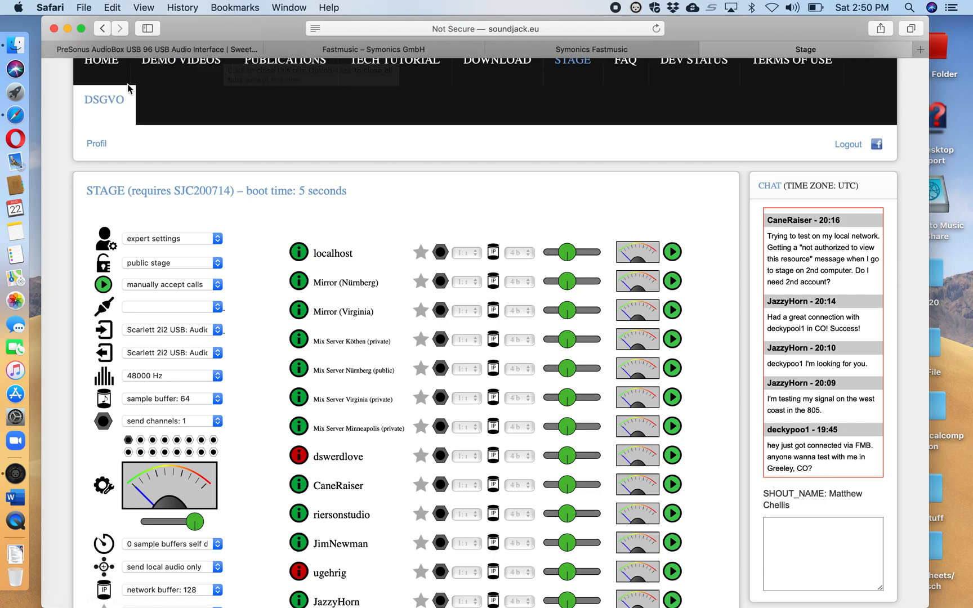
{"action": "left_click", "coordinate": [52, 50]}
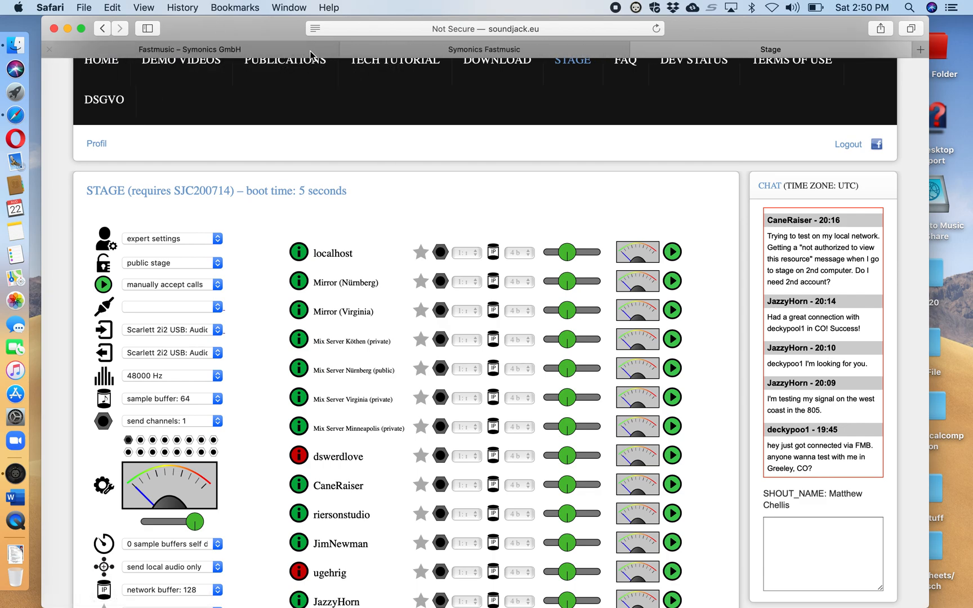
Step: Open meet.jit.si in a new browser tab
{"action": "left_click", "coordinate": [84, 8]}
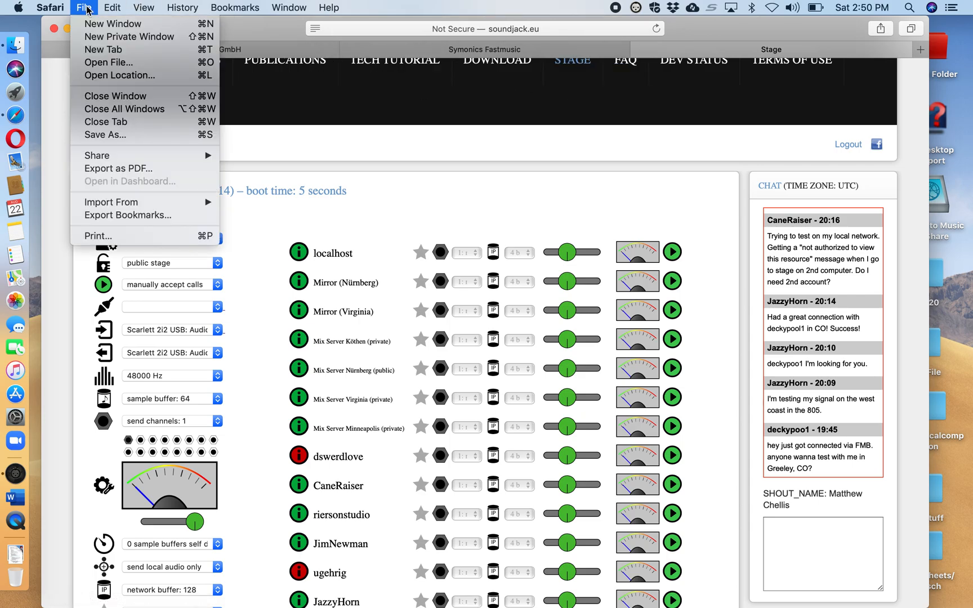
{"action": "left_click", "coordinate": [114, 50]}
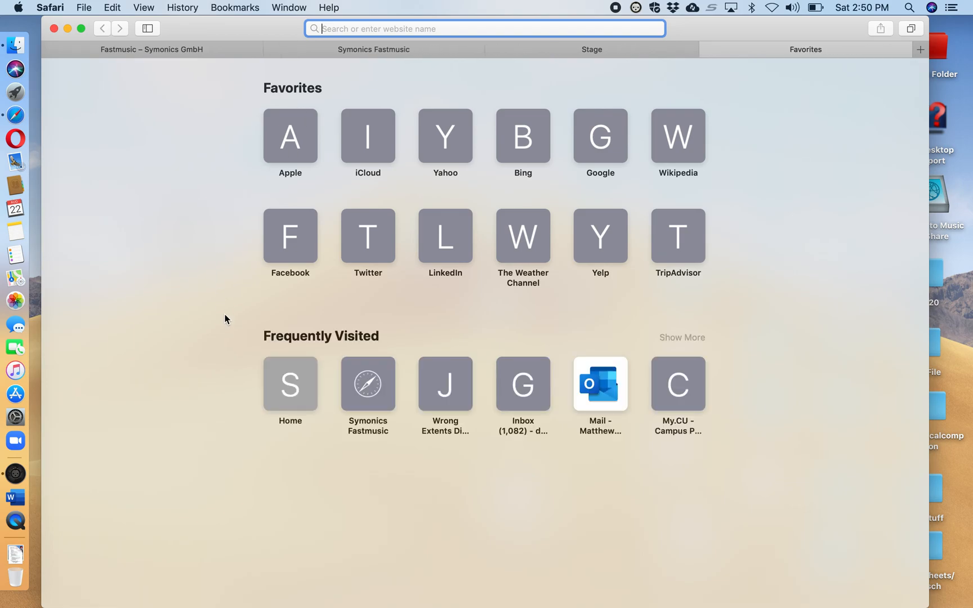
{"action": "type", "text": "meet.j"}
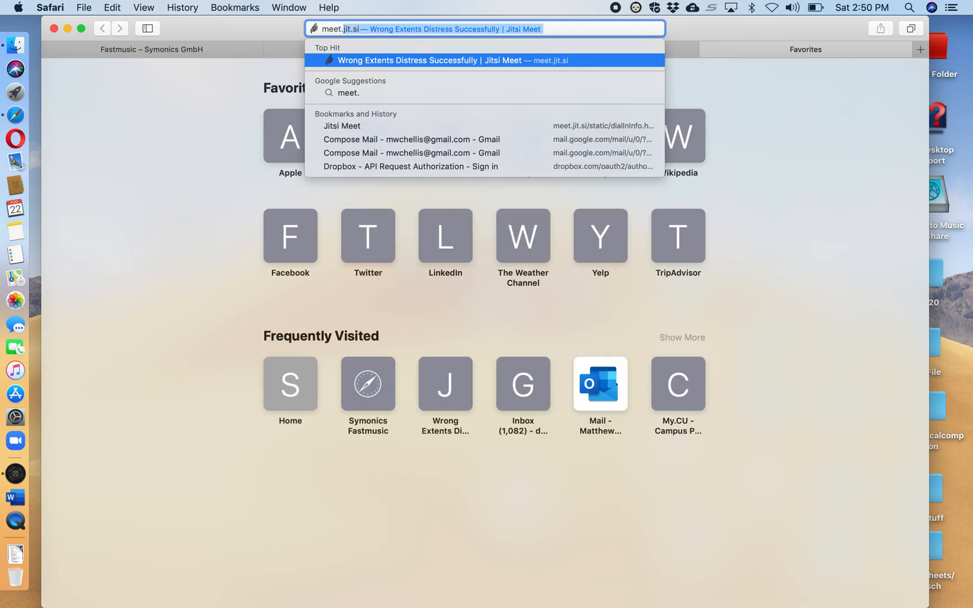
{"action": "type", "text": "it."}
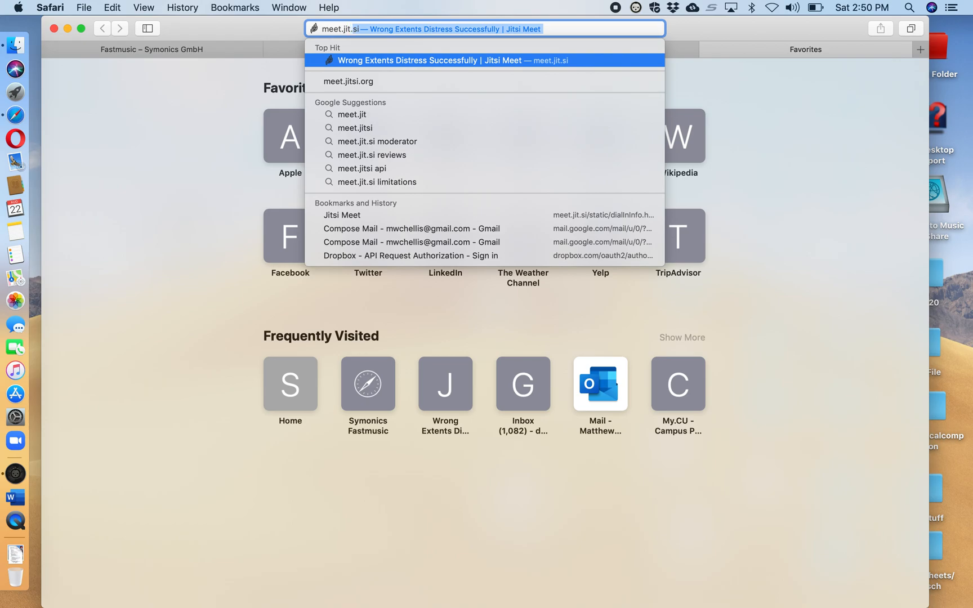
{"action": "type", "text": "si"}
{"action": "key", "text": "Return"}
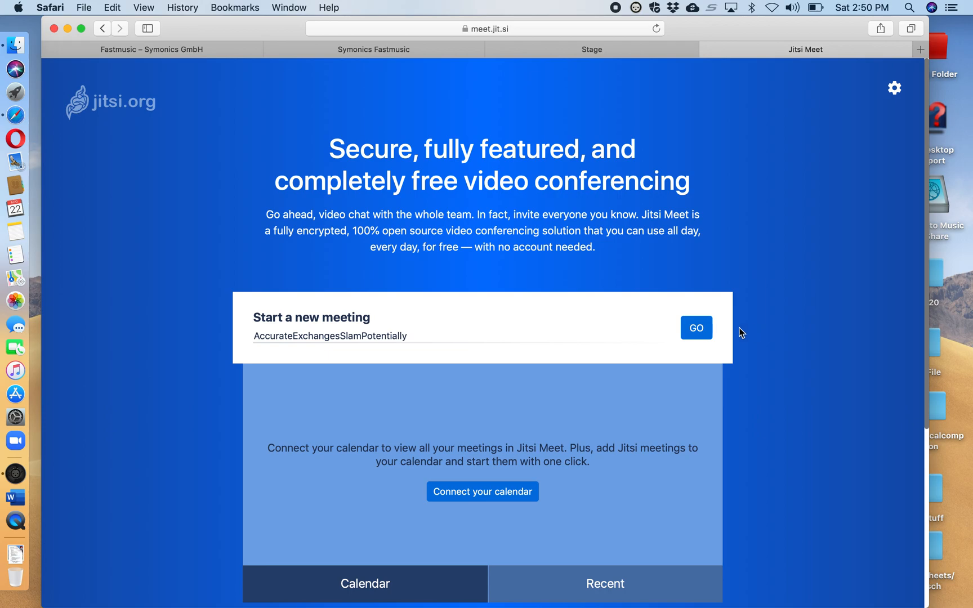
Step: Start a new meeting with the suggested name, allow camera and microphone access, and join it
{"action": "left_click", "coordinate": [697, 328]}
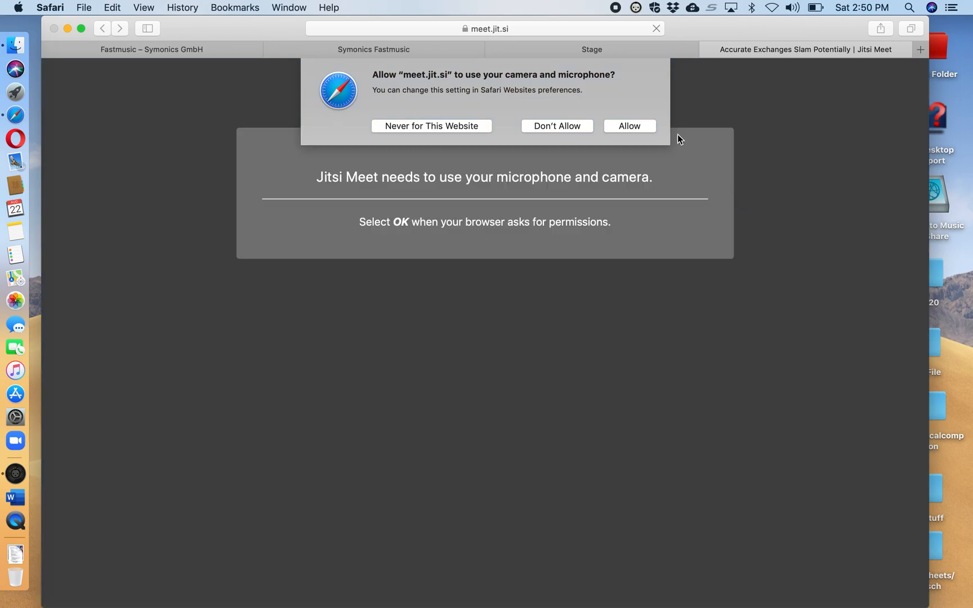
{"action": "left_click", "coordinate": [646, 125]}
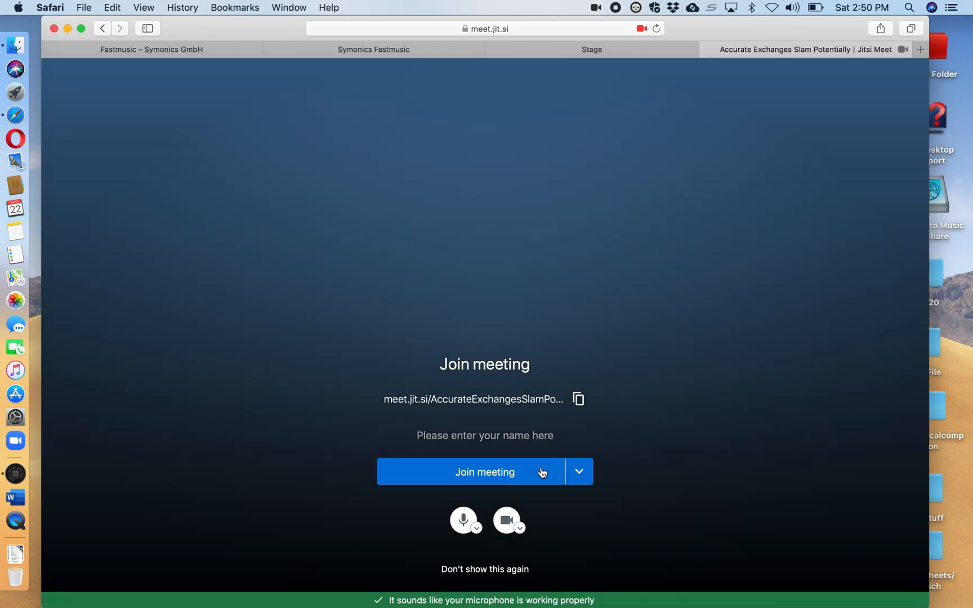
{"action": "left_click", "coordinate": [515, 471]}
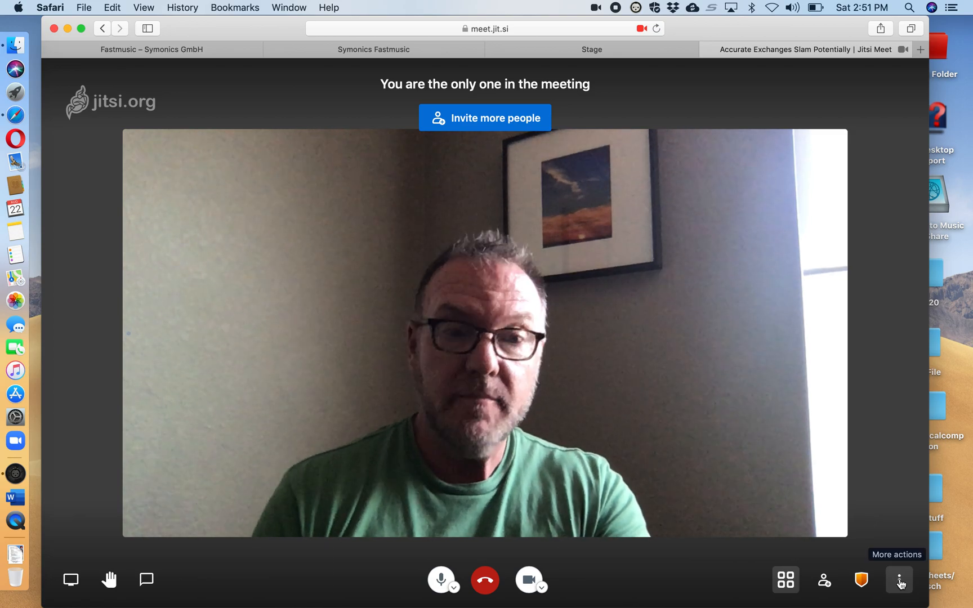
Step: Set the meeting's video quality to standard definition
{"action": "left_click", "coordinate": [899, 581]}
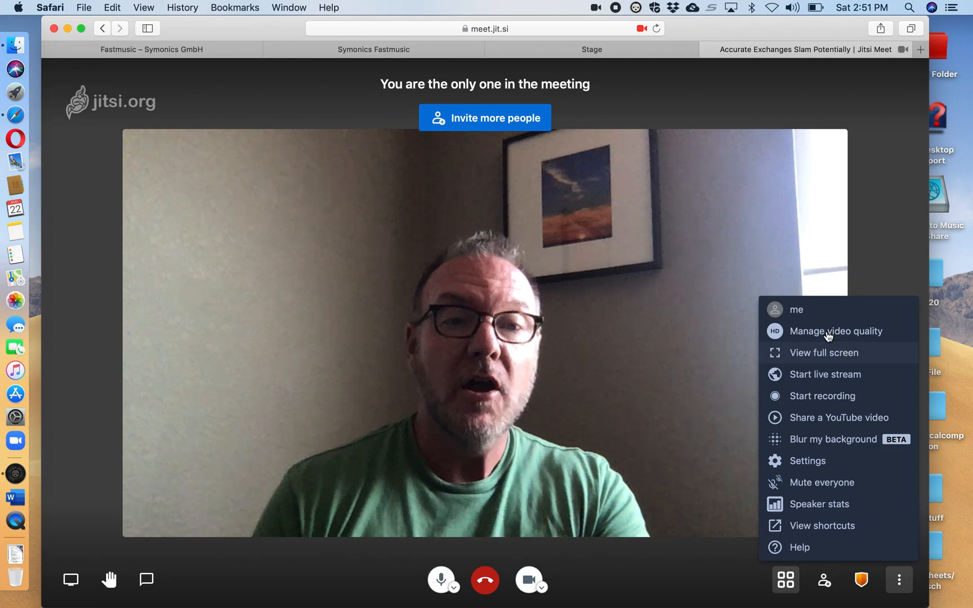
{"action": "left_click", "coordinate": [829, 332]}
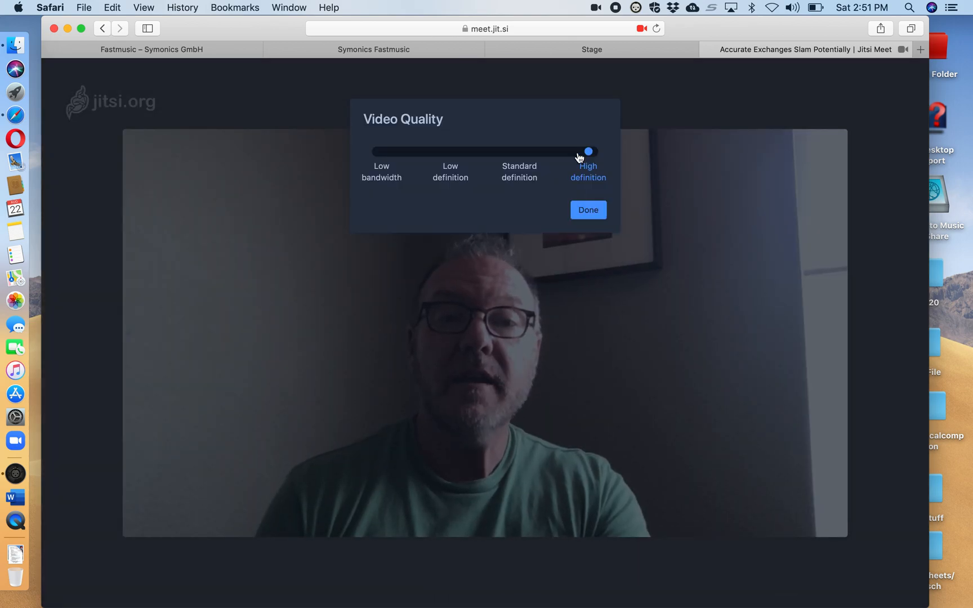
{"action": "left_click_drag", "start_coordinate": [579, 155], "coordinate": [541, 154]}
{"action": "left_click", "coordinate": [594, 216]}
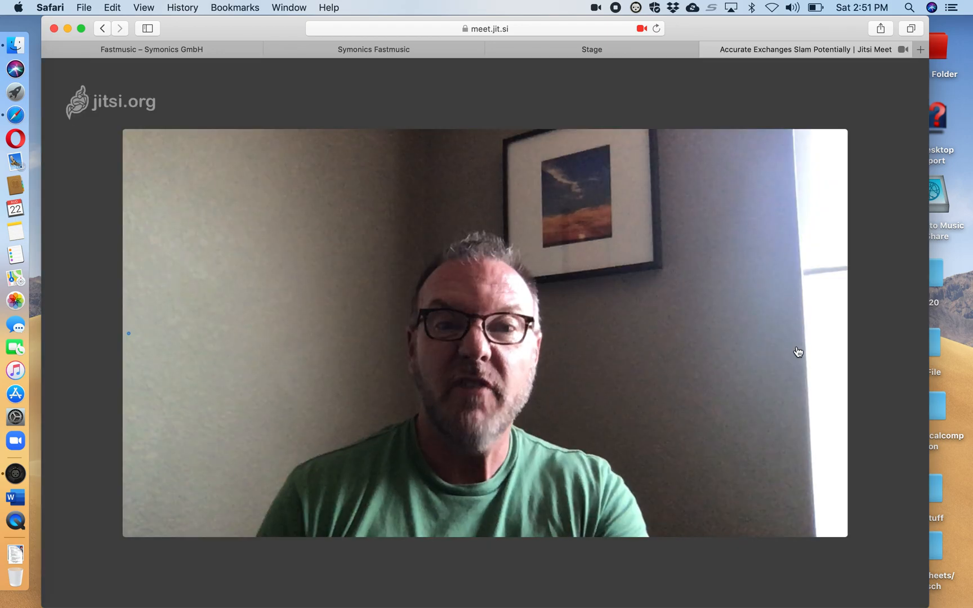
{"action": "mouse_move", "coordinate": [801, 363]}
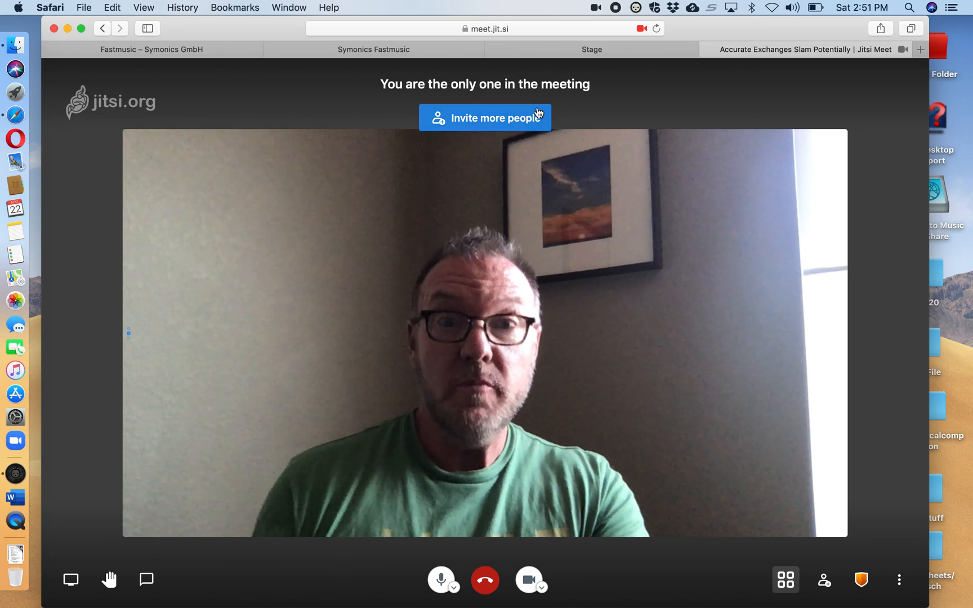
Step: View the meeting's invitation options, including the ways to share the meeting invitation, and close them
{"action": "left_click", "coordinate": [483, 117]}
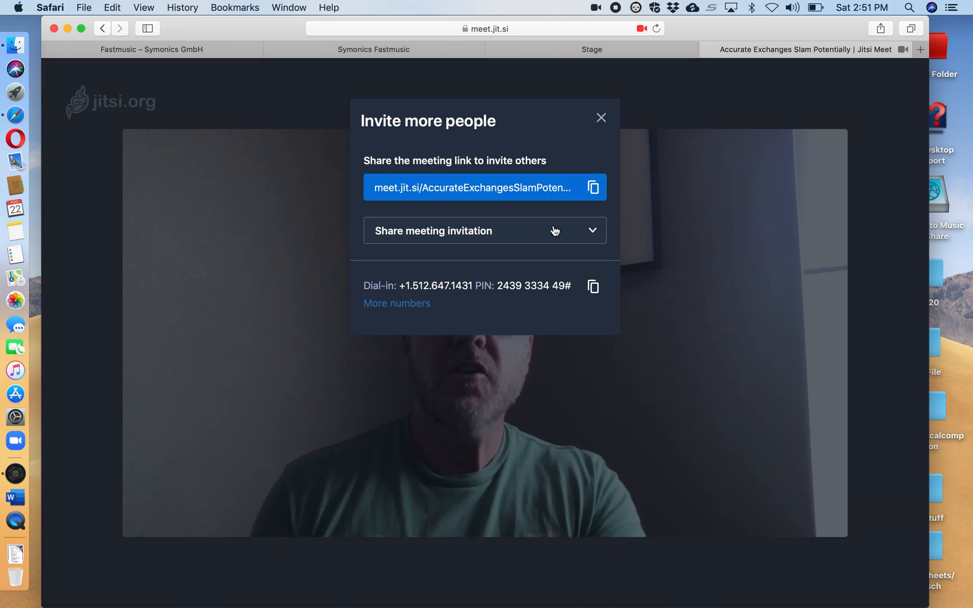
{"action": "left_click", "coordinate": [595, 230]}
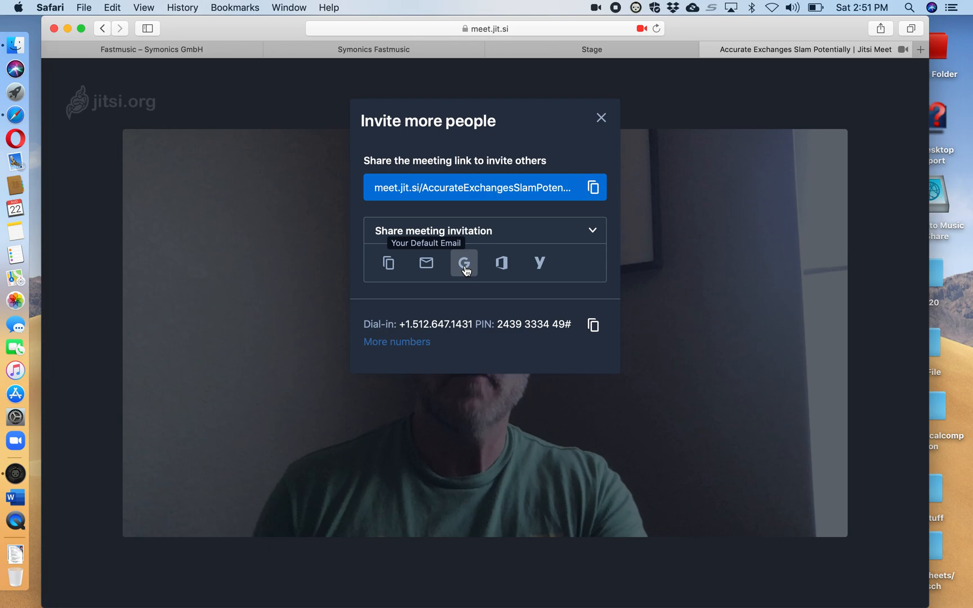
{"action": "left_click", "coordinate": [596, 125]}
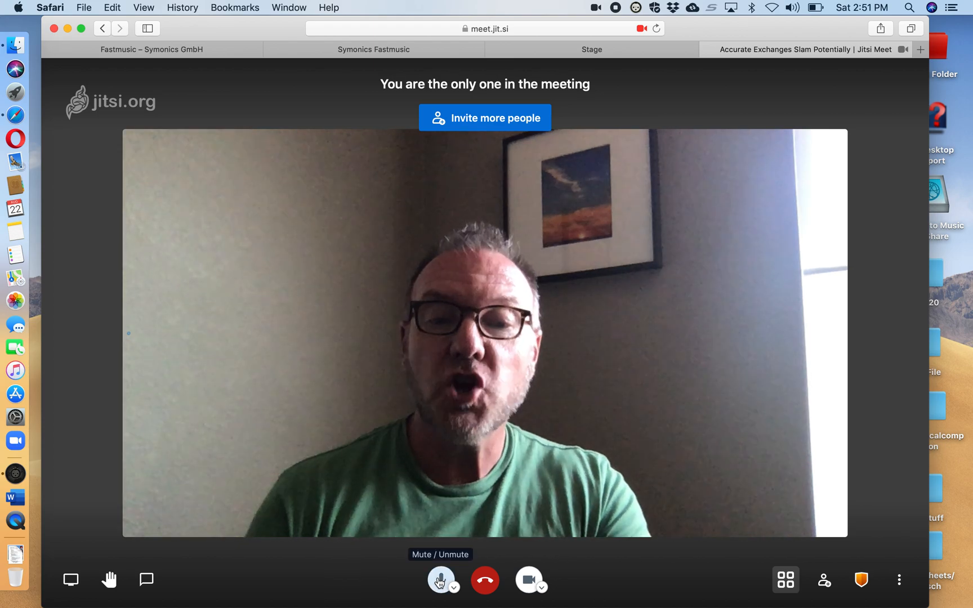
Step: Mute the microphone in the Jitsi meeting and switch to the Soundjack Stage page
{"action": "left_click", "coordinate": [441, 581]}
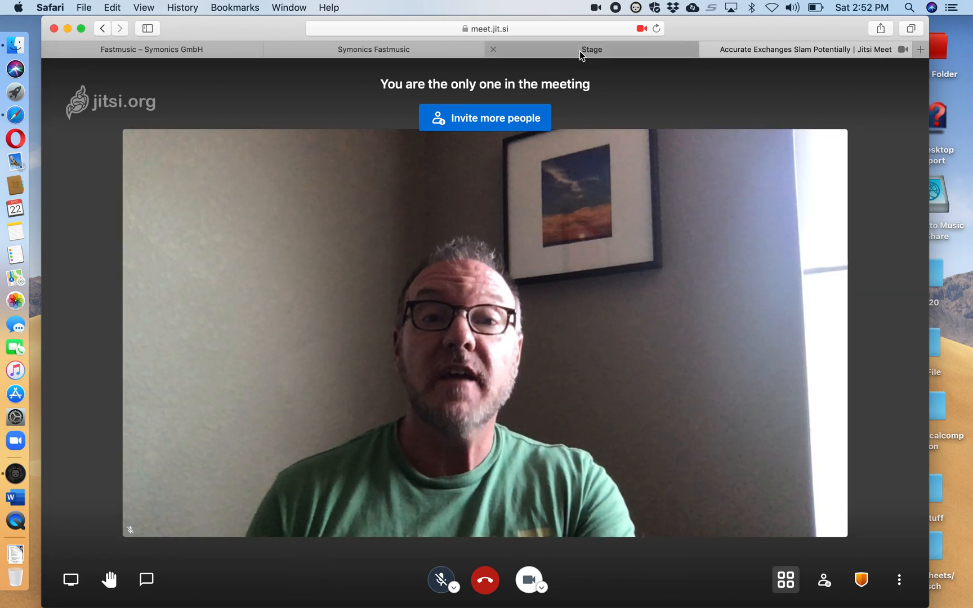
{"action": "left_click", "coordinate": [575, 54]}
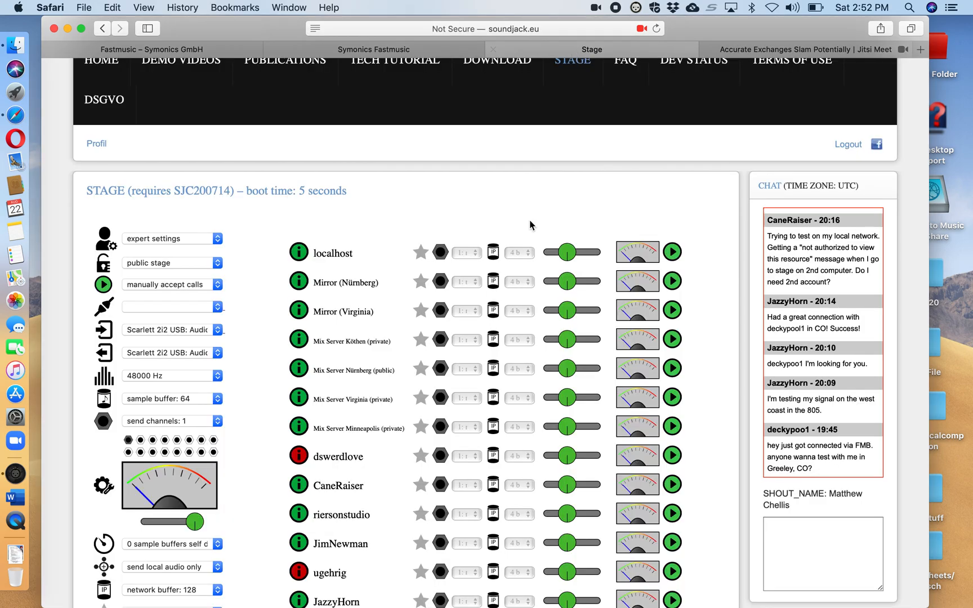
Step: Return to the Jitsi meeting and close its browser tab
{"action": "left_click", "coordinate": [755, 49]}
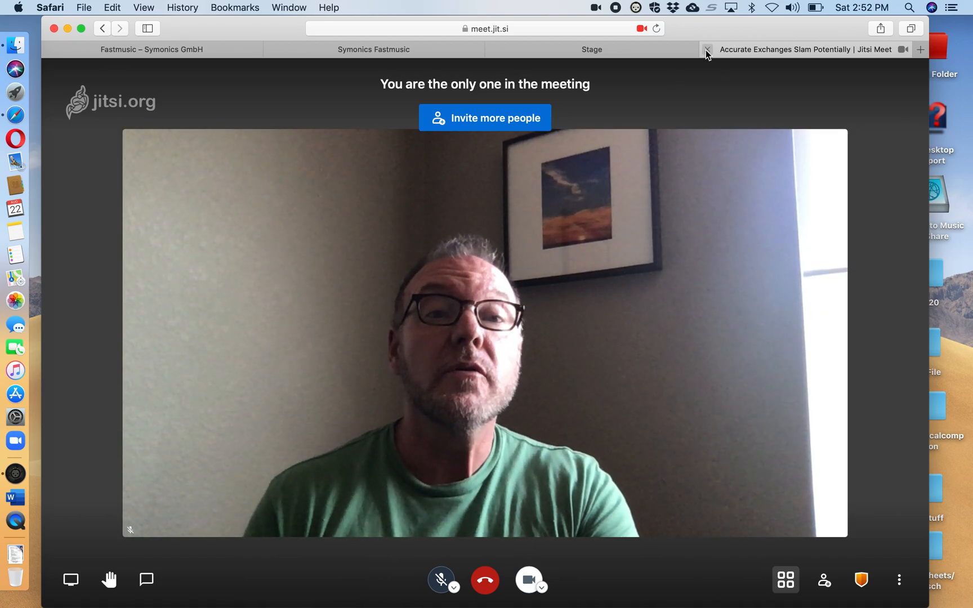
{"action": "left_click", "coordinate": [708, 50]}
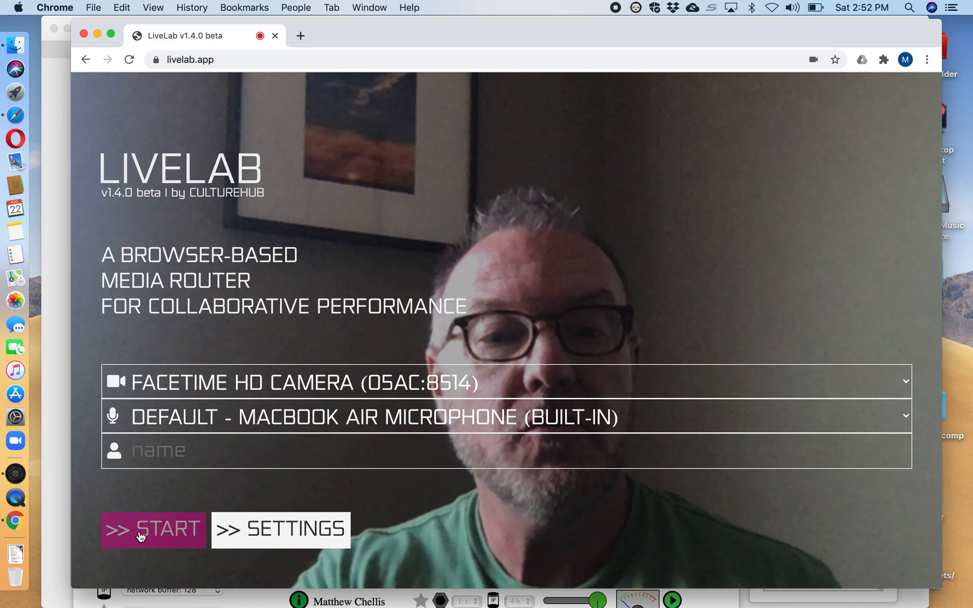
Step: In LiveLab in Chrome, start a room with the microphone muted and select the room's web address
{"action": "left_click", "coordinate": [141, 537]}
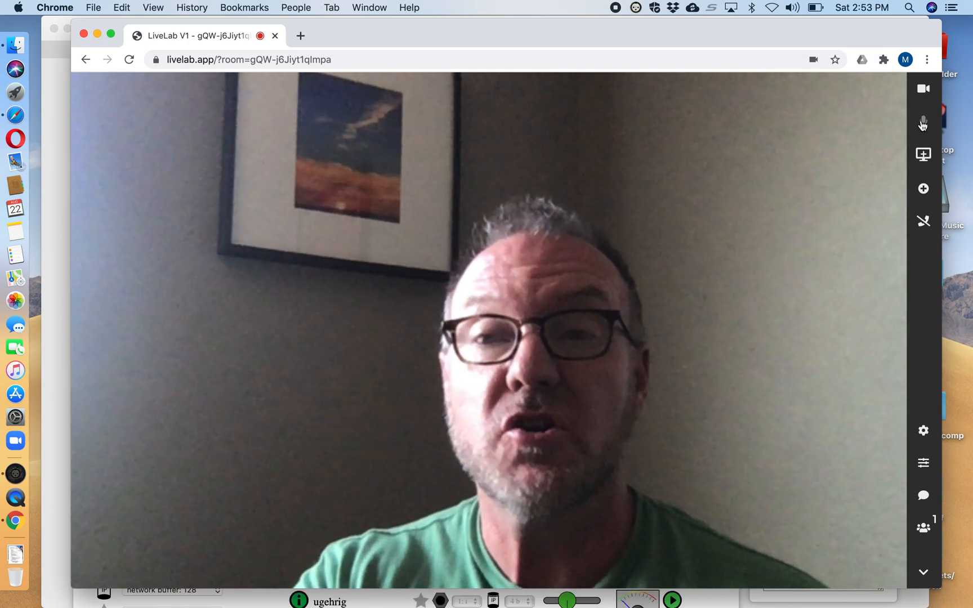
{"action": "left_click", "coordinate": [923, 123]}
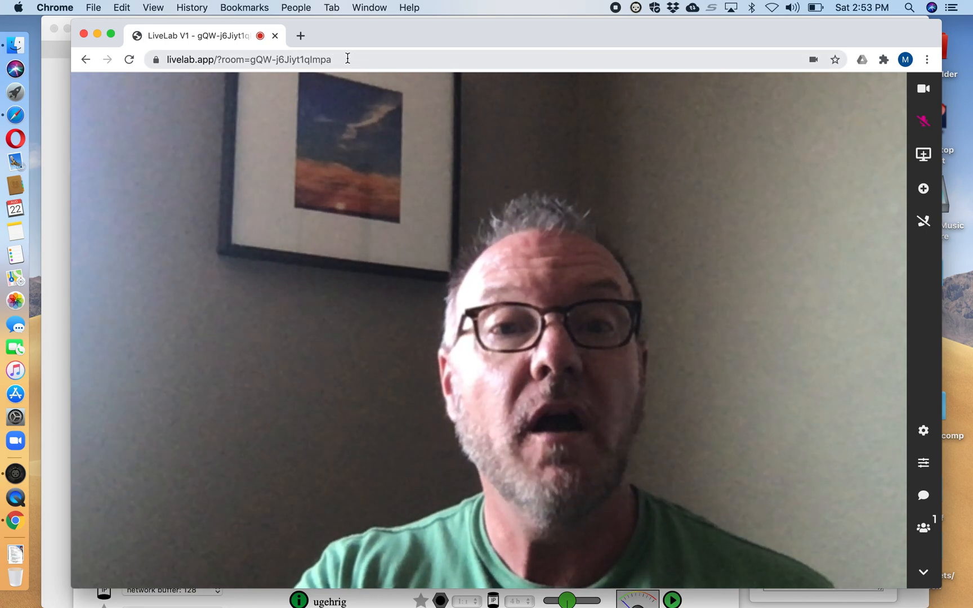
{"action": "left_click", "coordinate": [347, 58]}
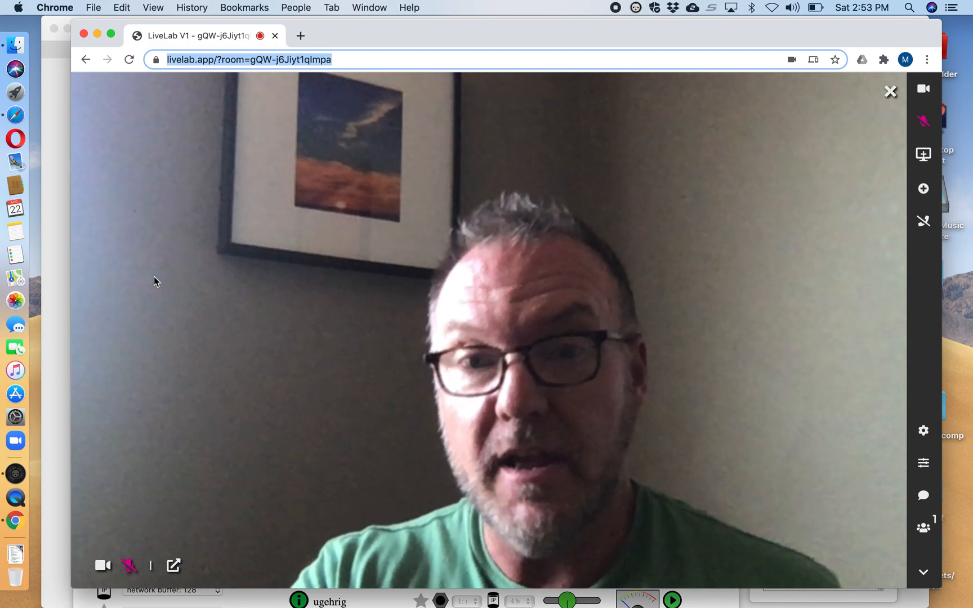